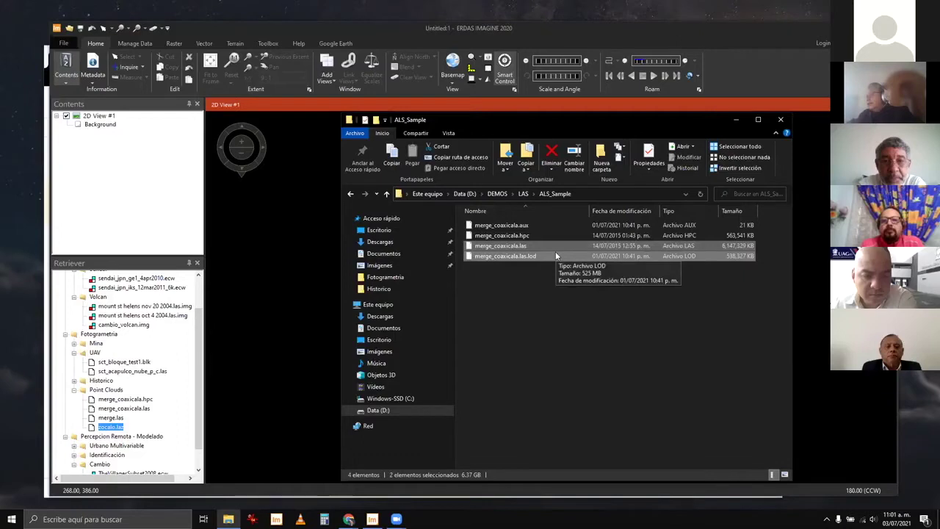
Load merge_coaxicala.las into the 2D view and check the size of merge_coaxicala.hpc in the ALS_Sample folder
click(282, 313)
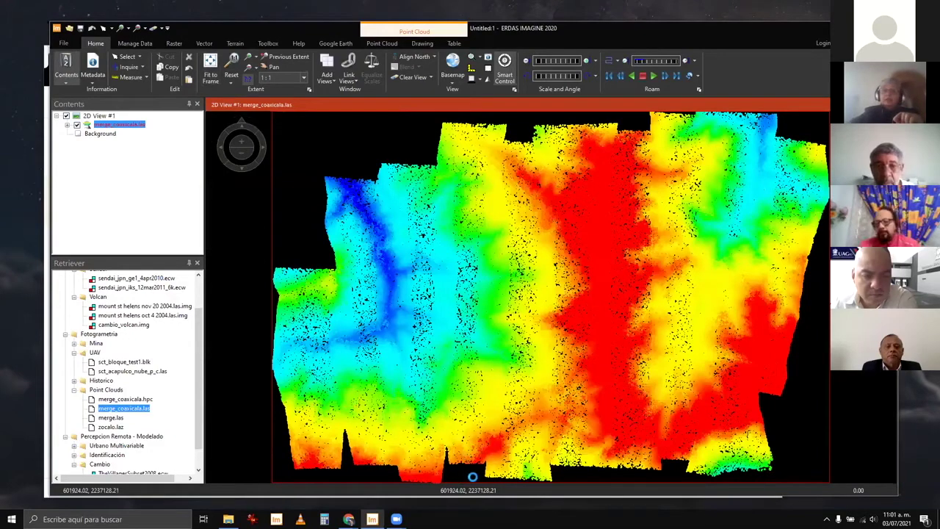
key(alt+Tab)
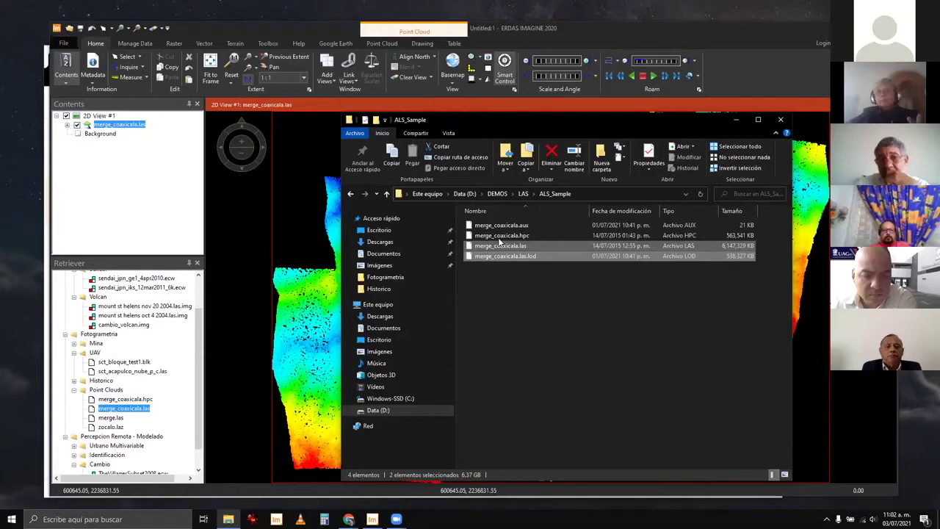
click(727, 235)
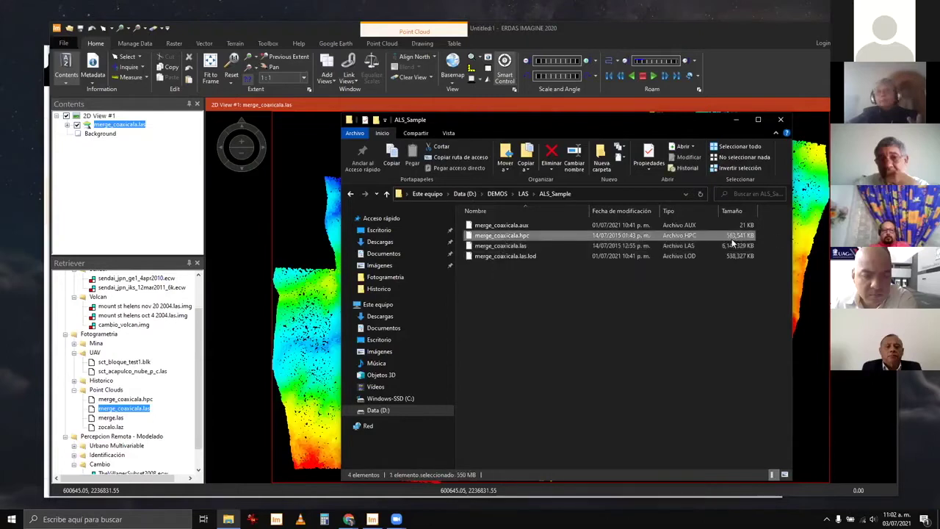
click(772, 340)
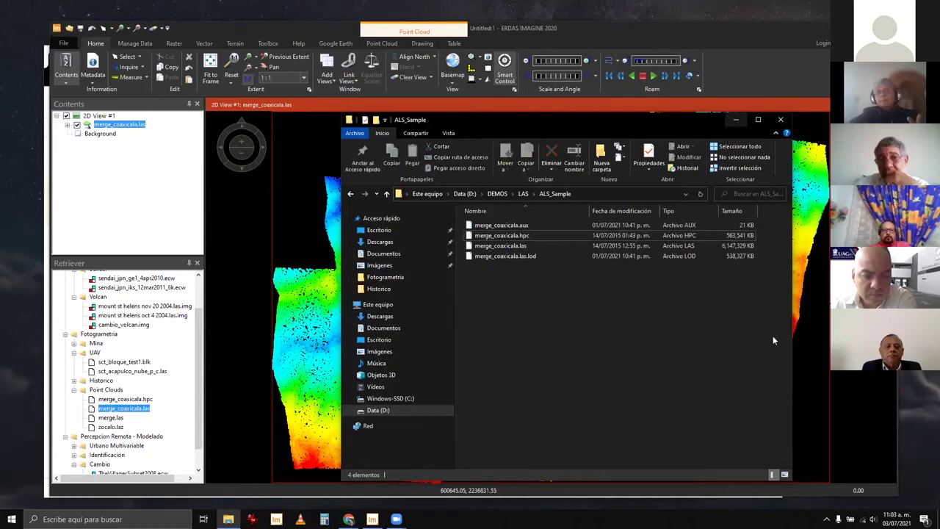
key(alt+Tab)
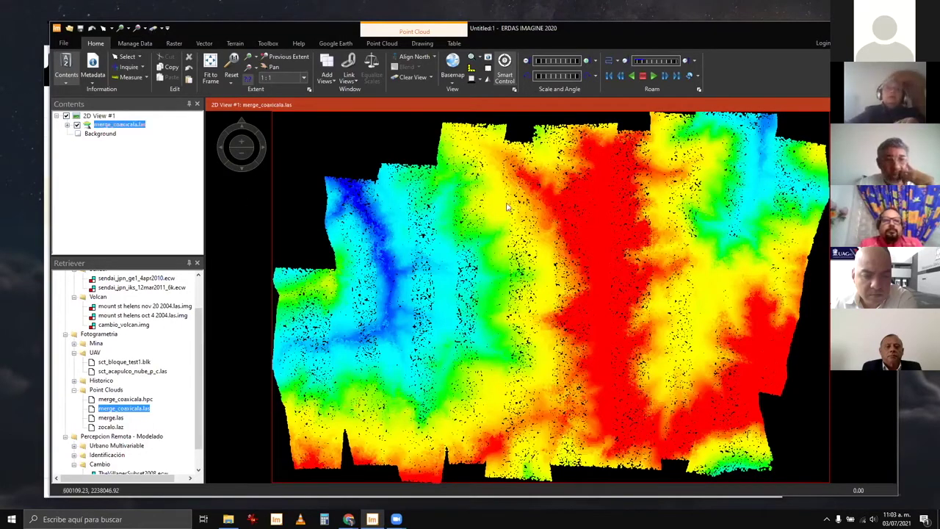
Clear the point cloud from the 2D view without saving its symbology changes
mouse_move(511, 261)
key(ctrl+r)
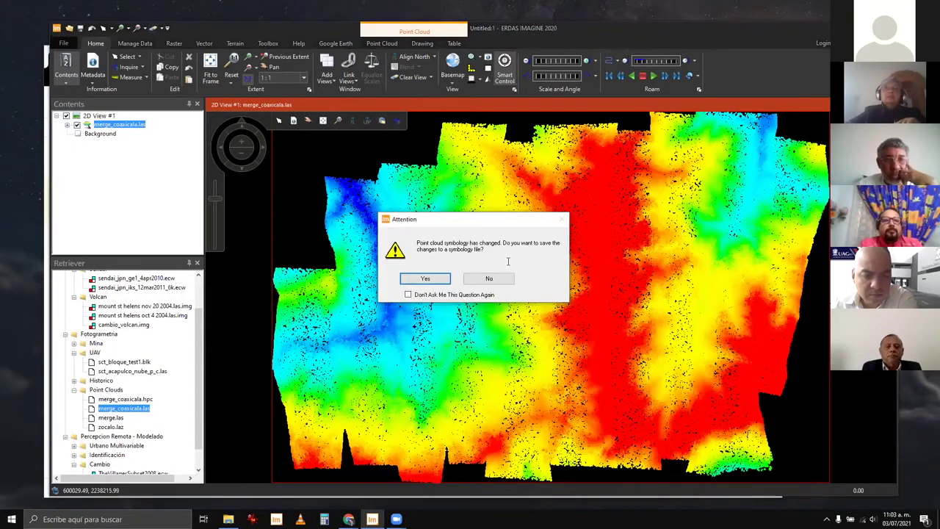
click(488, 278)
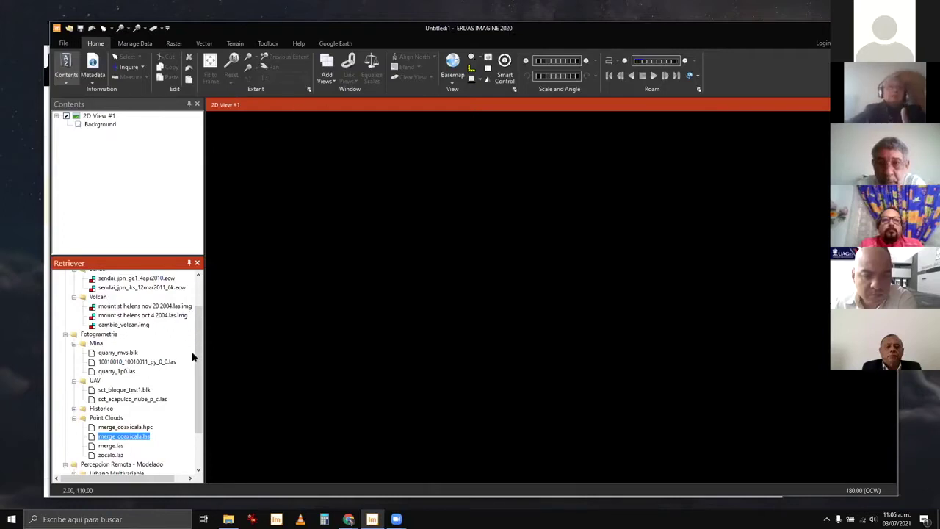
Browse the Fotogrametria datasets in the Retriever and load the image ads_cir_5cm.img into the 2D view
scroll(198, 361, down, 2)
drag(197, 358, 202, 332)
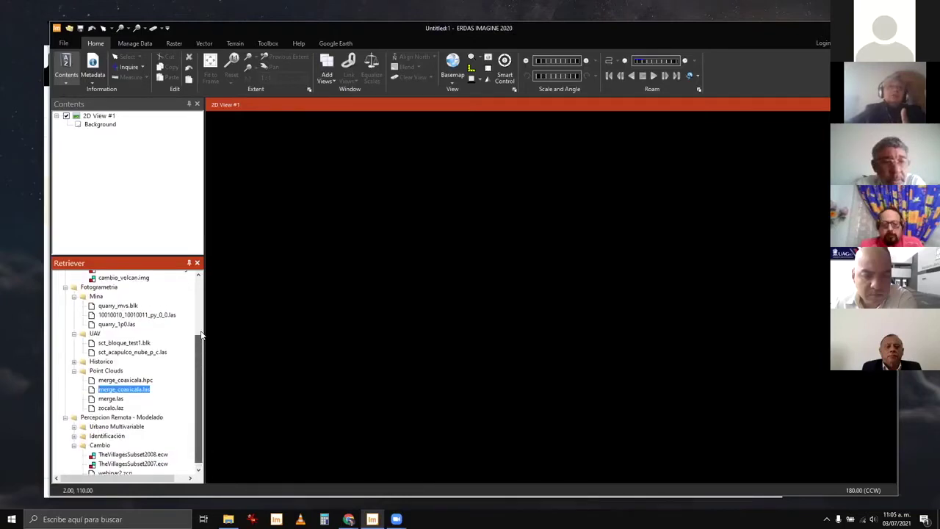
scroll(202, 335, up, 1)
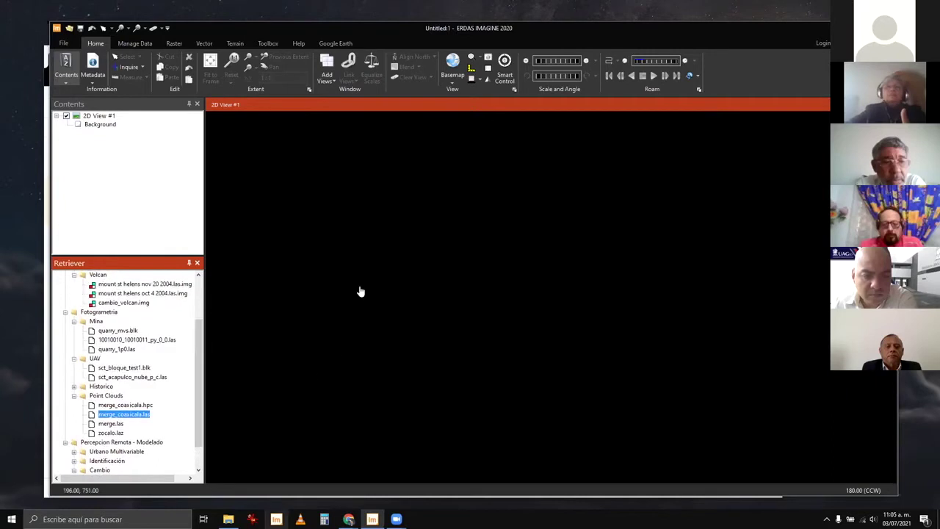
key(alt+Tab)
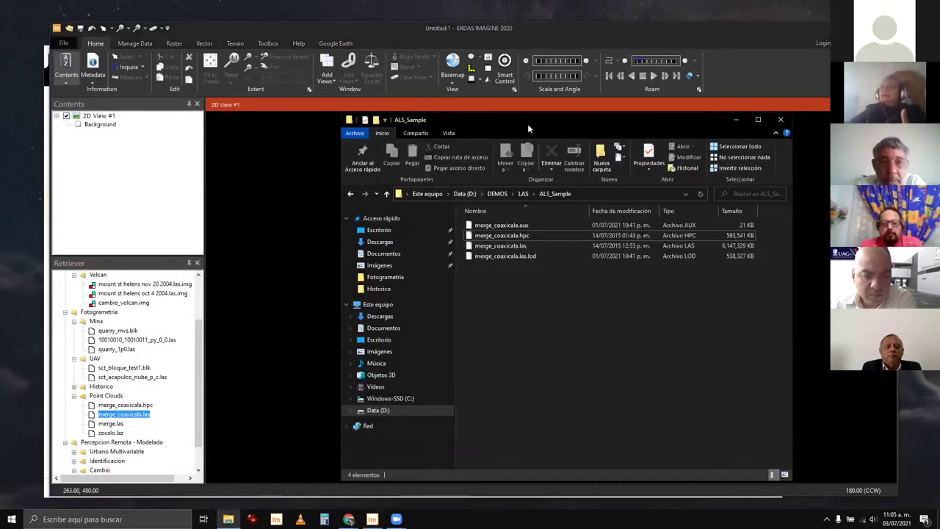
key(alt+Tab)
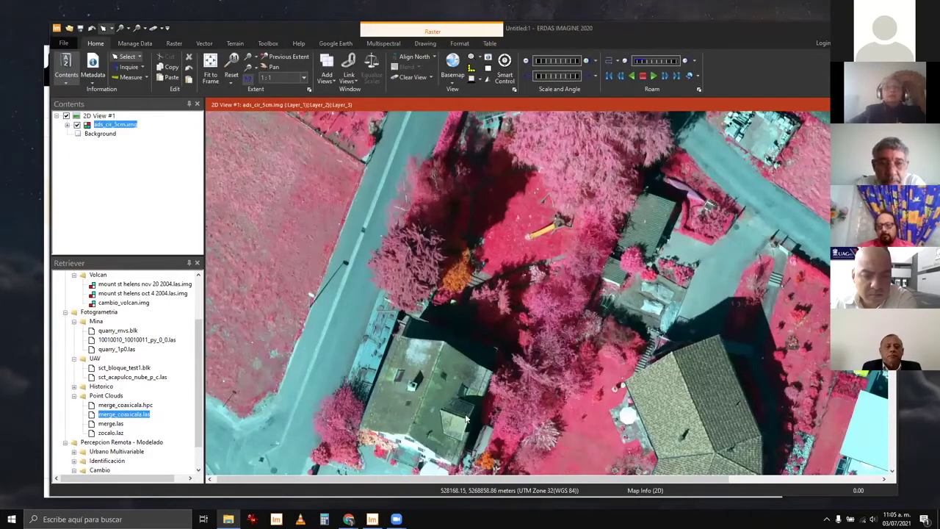
Examine the buildings, car and gardens in the ads_cir_5cm.img infrared image at several scales
scroll(429, 396, down, 1)
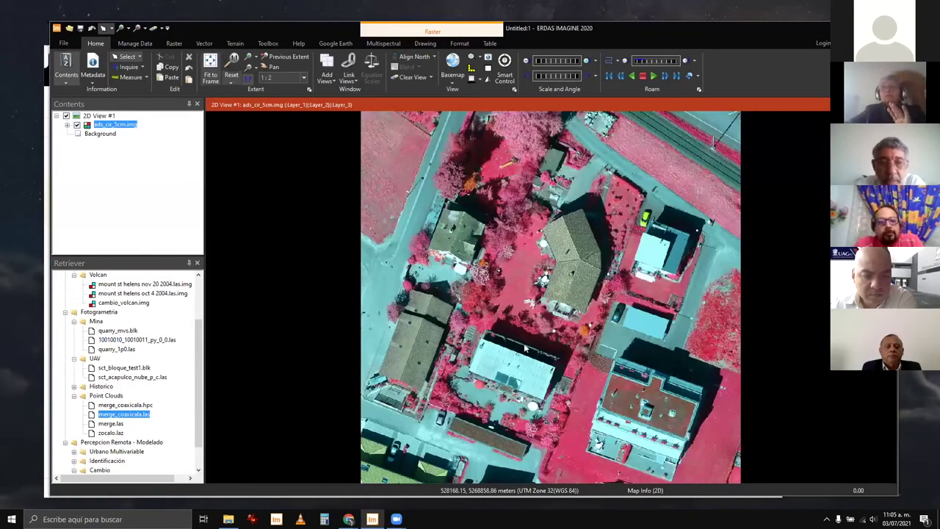
scroll(551, 337, up, 3)
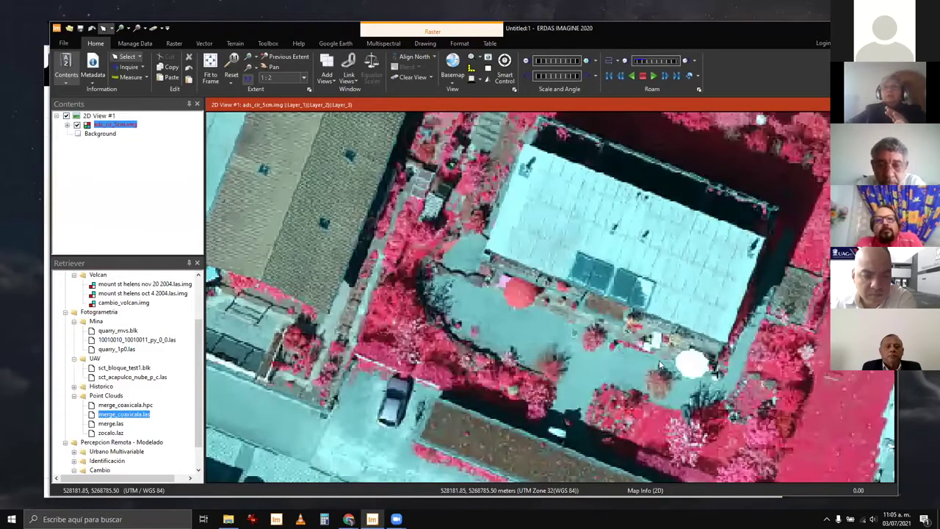
scroll(524, 360, up, 2)
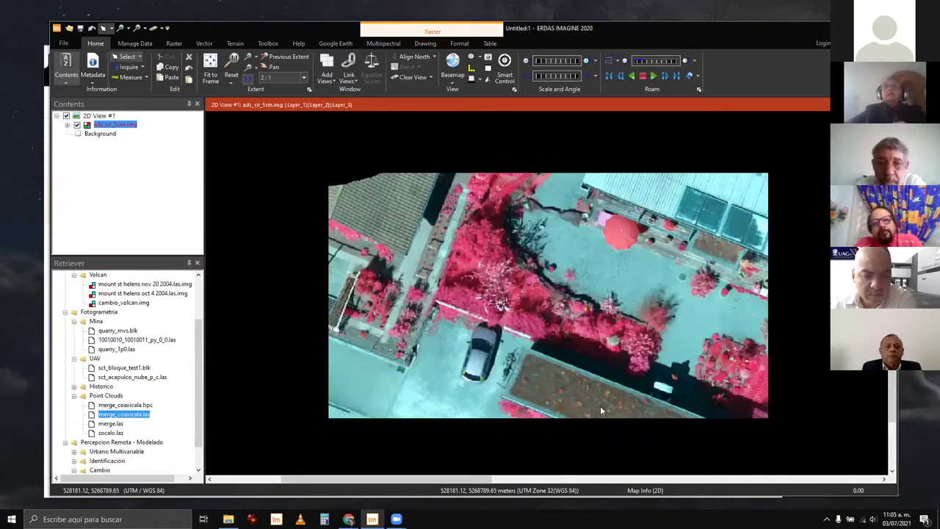
scroll(566, 334, down, 1)
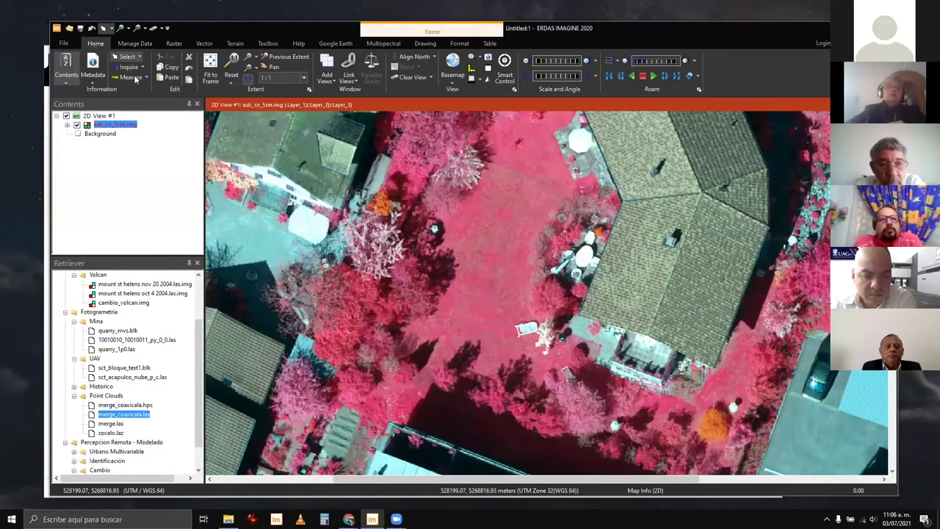
Inquire the map coordinates and pixel values around the red figure on the road near the yellow-green car
scroll(562, 393, down, 1)
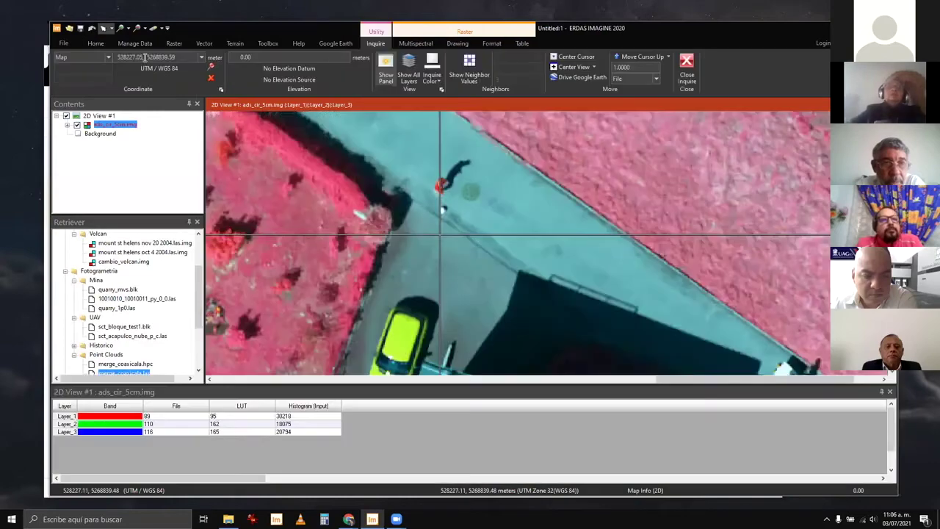
click(146, 58)
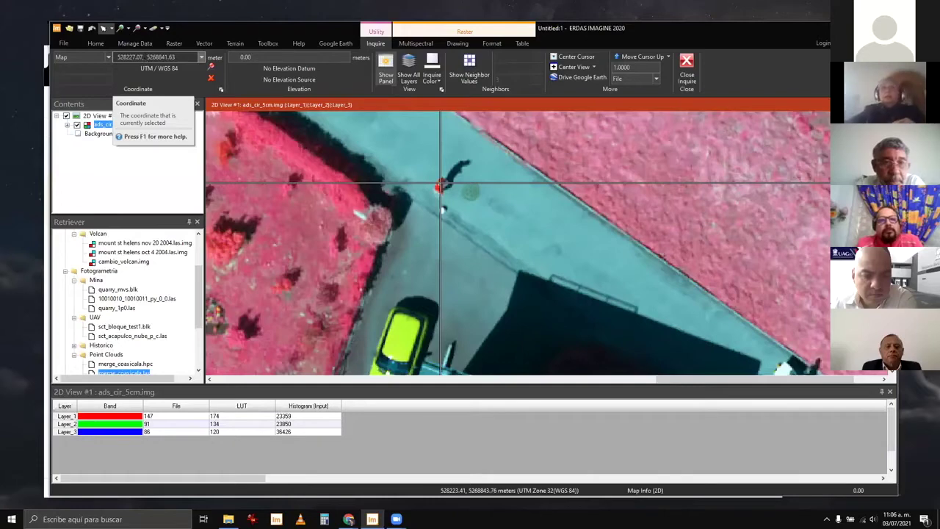
click(438, 187)
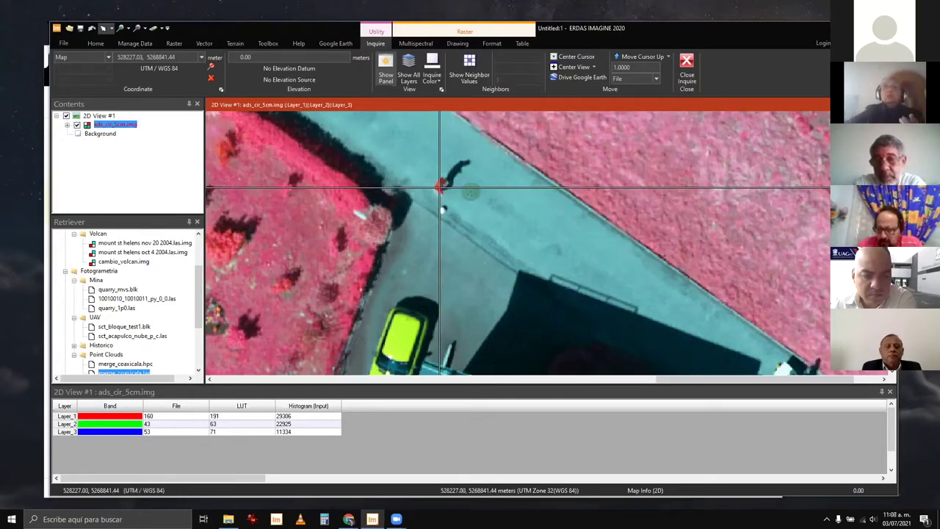
drag(439, 189, 438, 189)
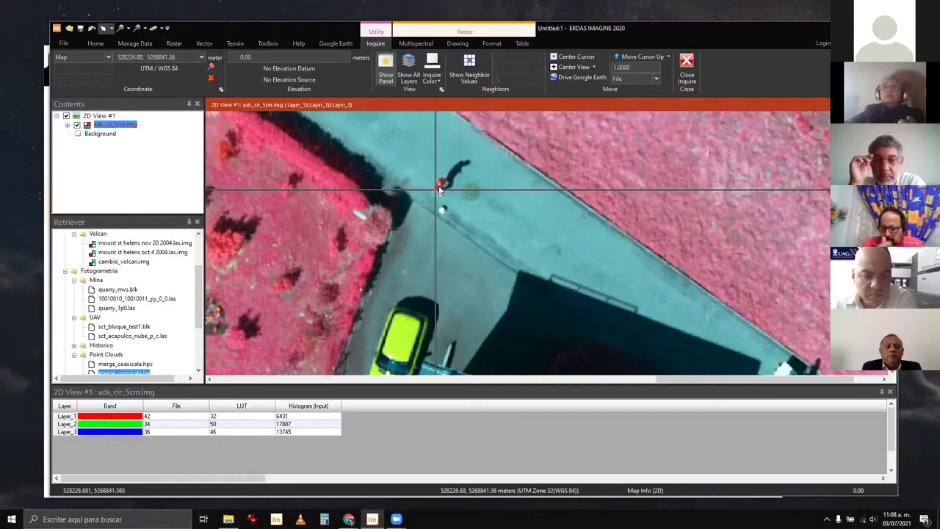
drag(439, 190, 443, 190)
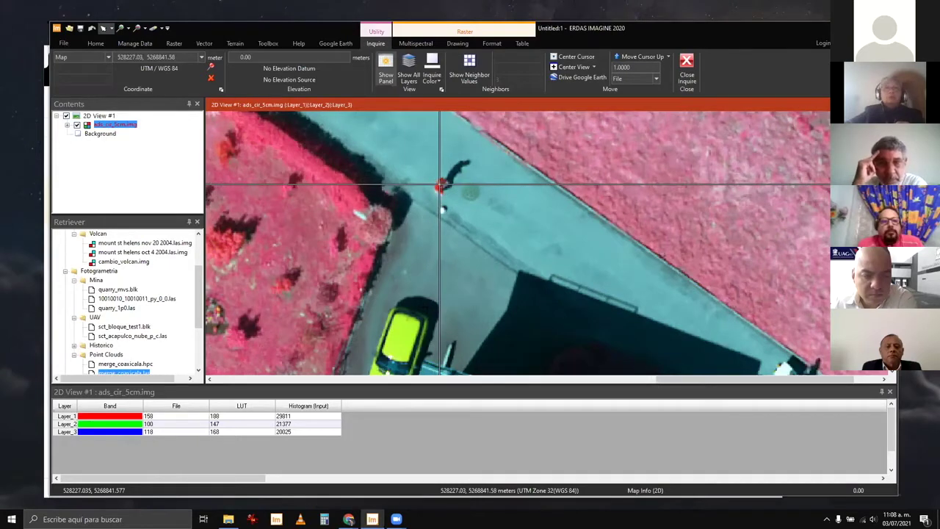
drag(440, 184, 443, 187)
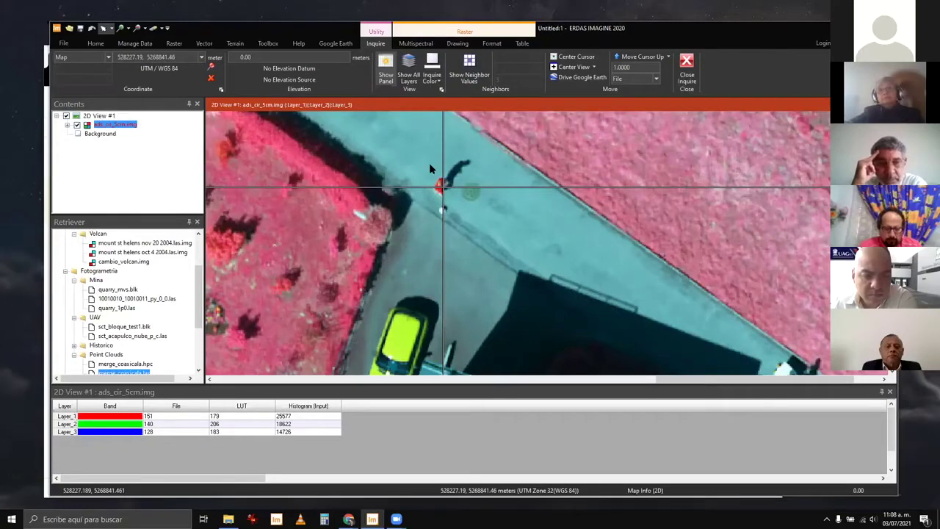
click(426, 194)
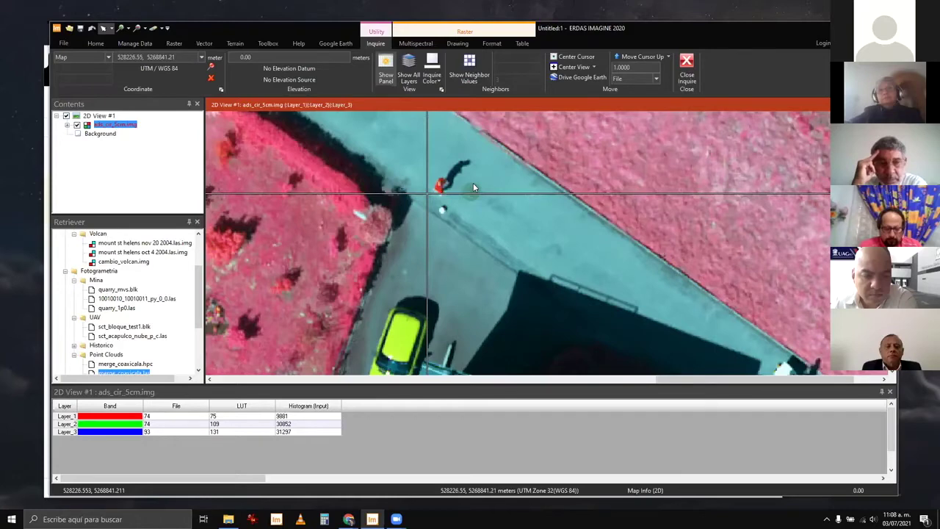
drag(427, 194, 431, 166)
scroll(491, 210, down, 1)
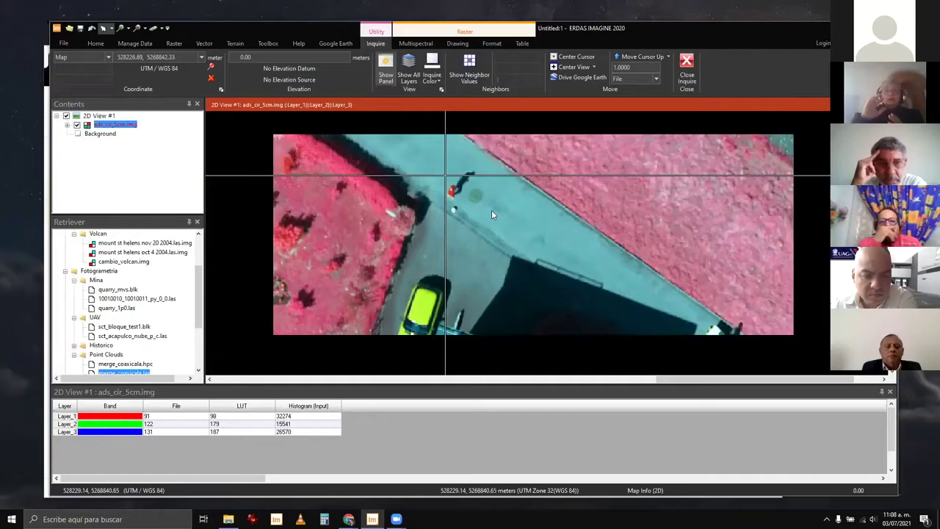
click(492, 214)
scroll(492, 214, down, 1)
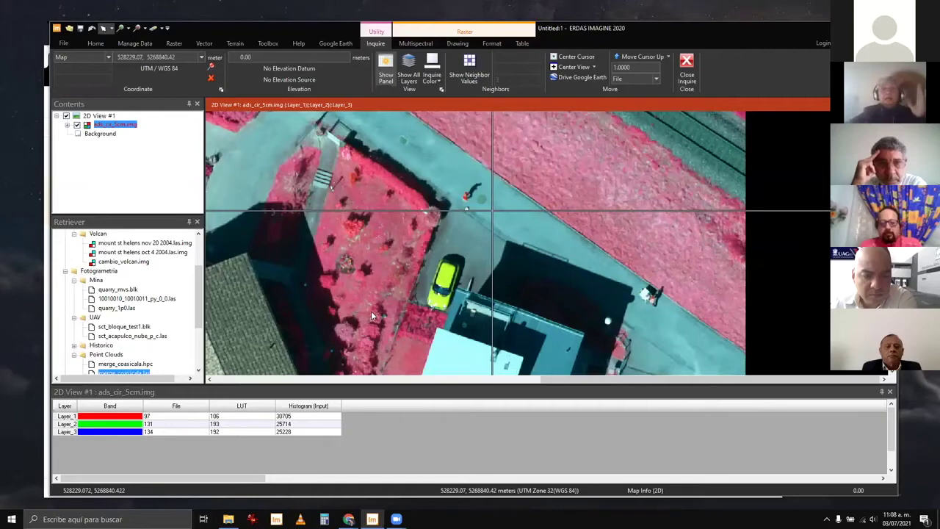
scroll(373, 316, down, 3)
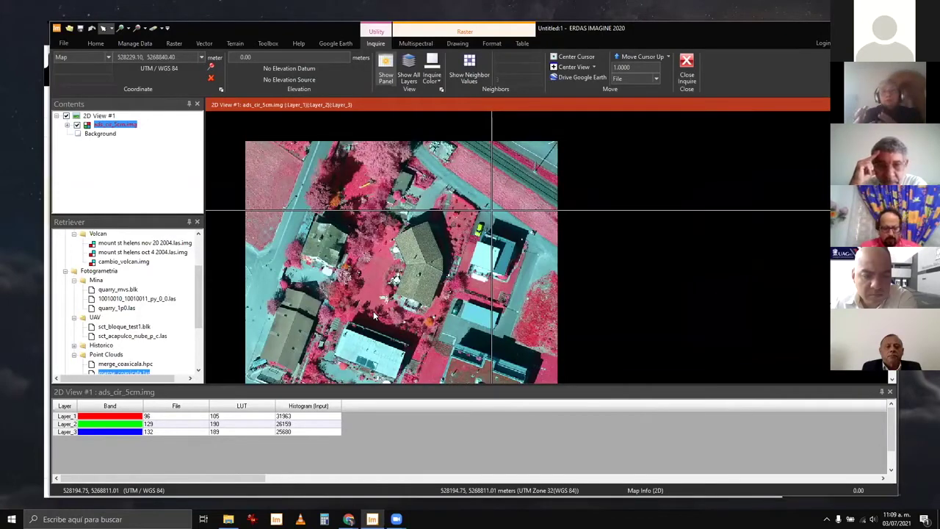
Close the Inquire tool and replace the infrared image in the view with the quarry_mvs.blk block from the Mina folder
click(687, 74)
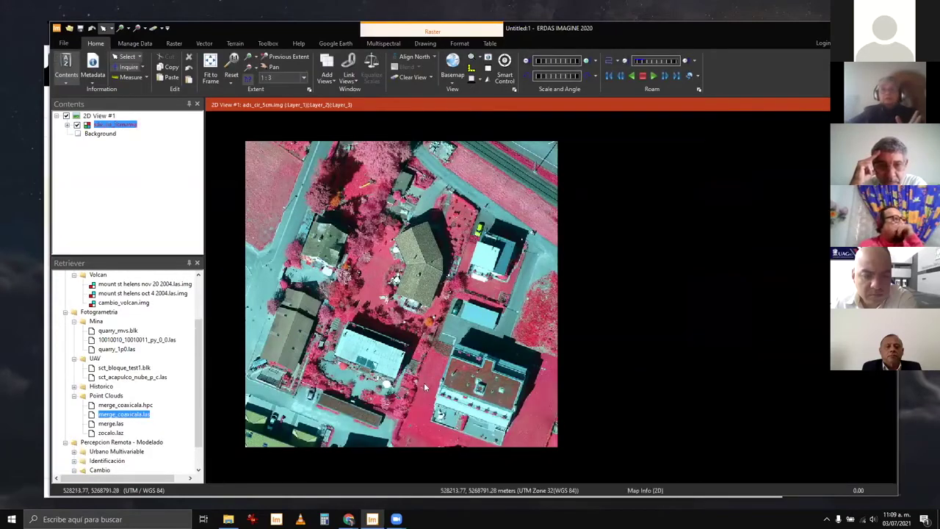
click(156, 29)
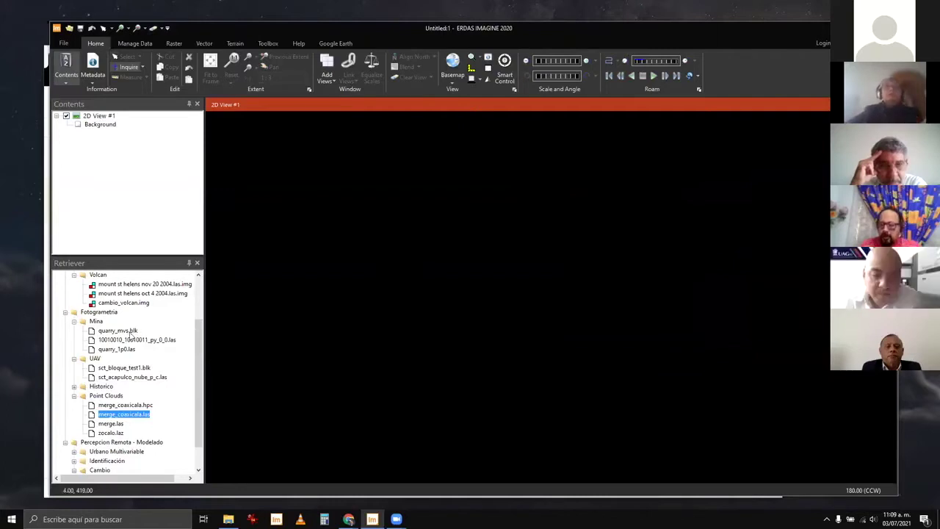
double_click(122, 332)
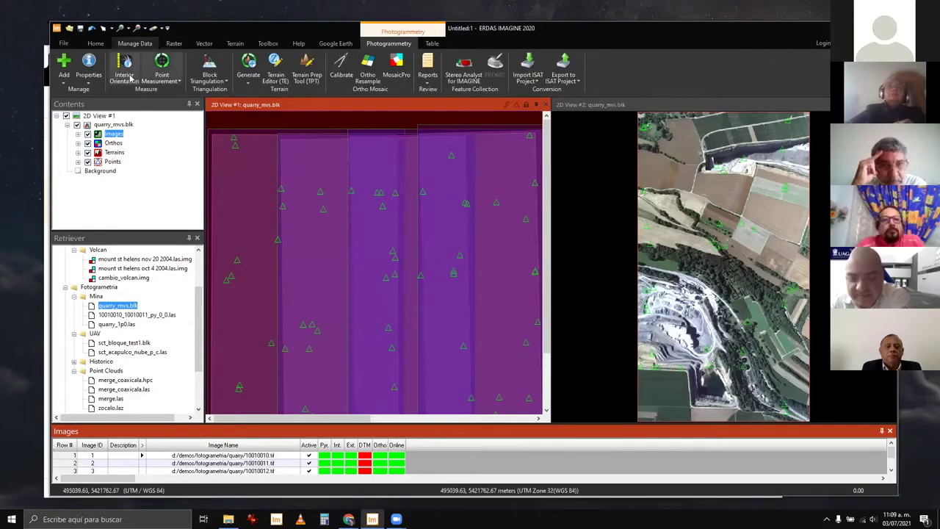
Examine the DMC camera's focal length and the interior orientation pixel sizes of image 10010010.tif, then close the frame editor without changes
double_click(399, 262)
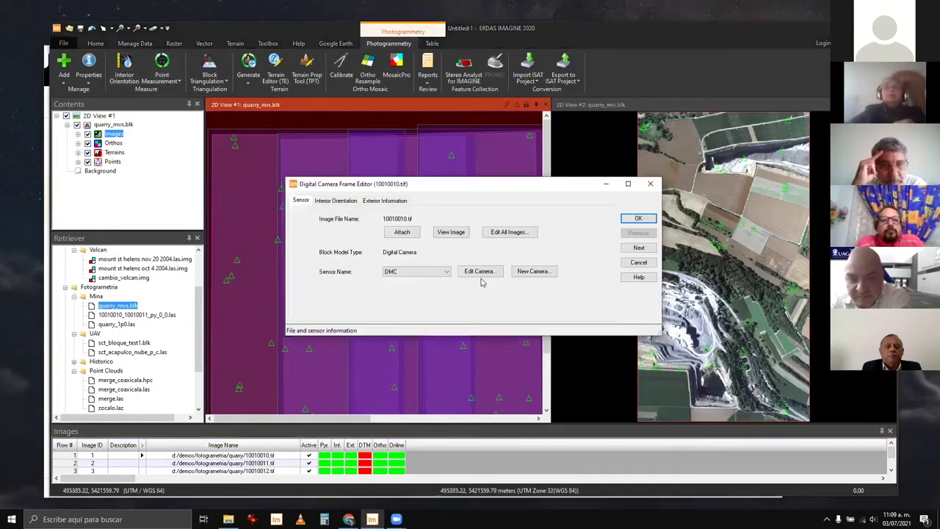
click(485, 272)
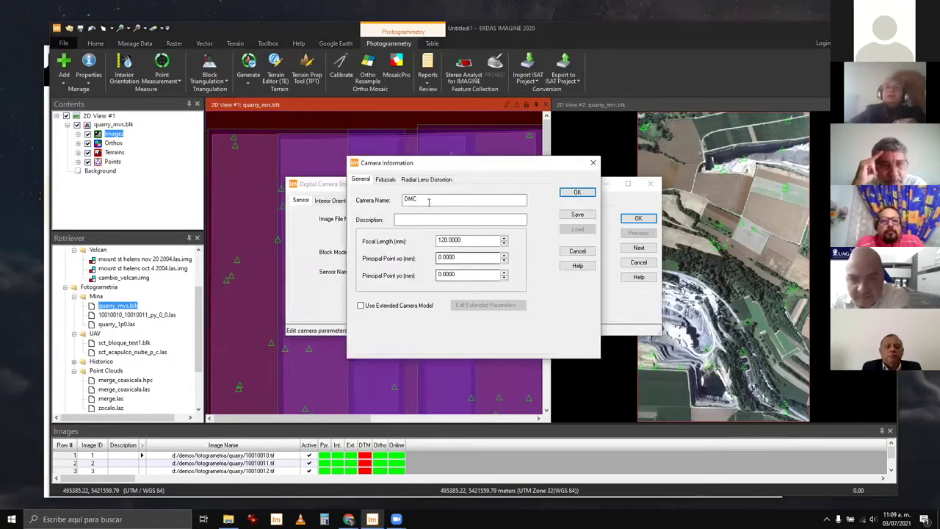
double_click(451, 243)
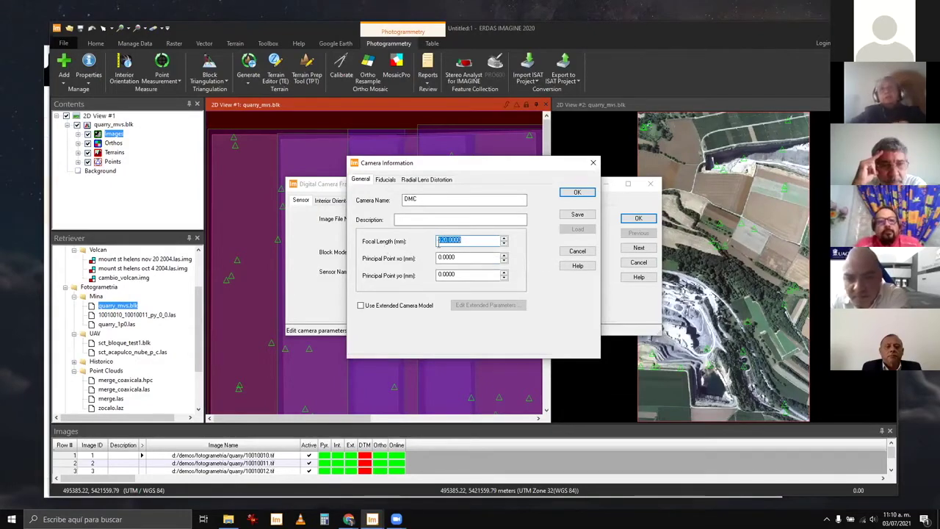
click(590, 253)
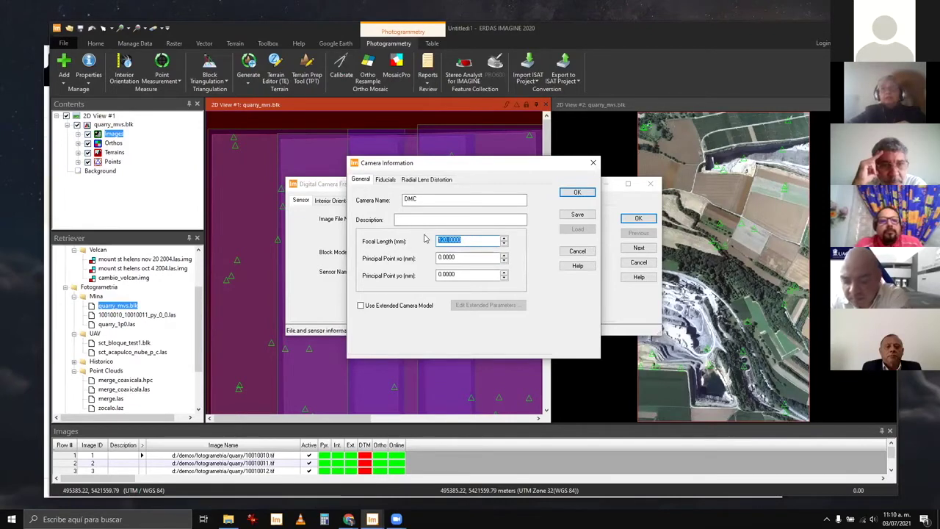
key(ctrl+Tab)
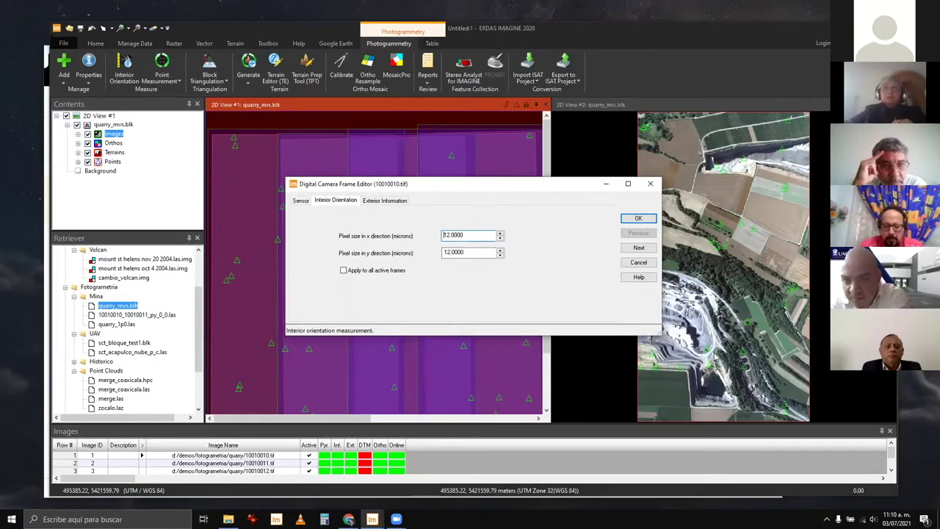
key(Escape)
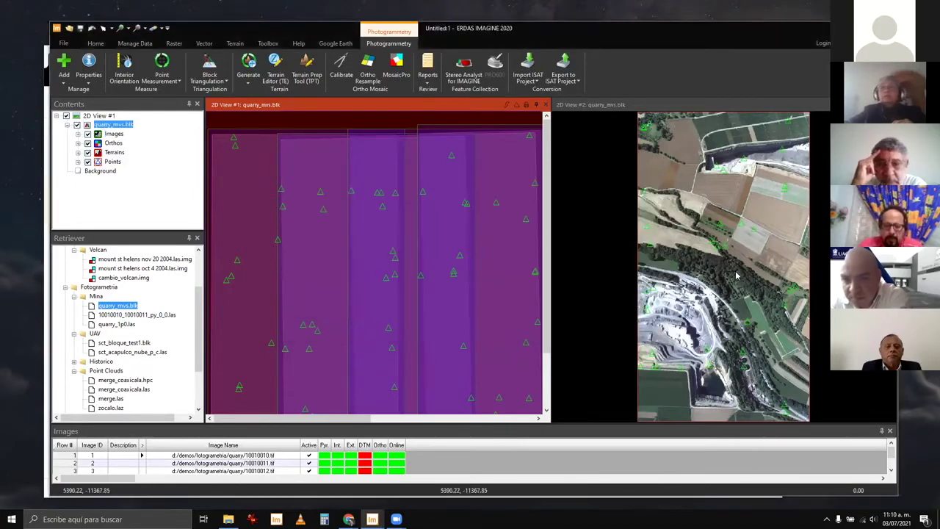
Examine the quarry benches, haul roads and machinery up close in the block's aerial image
scroll(723, 269, up, 3)
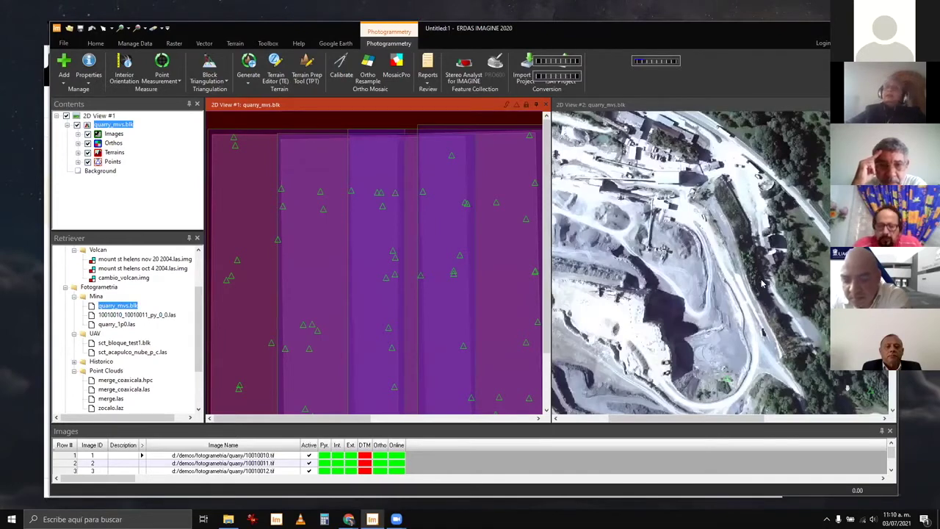
scroll(763, 284, up, 1)
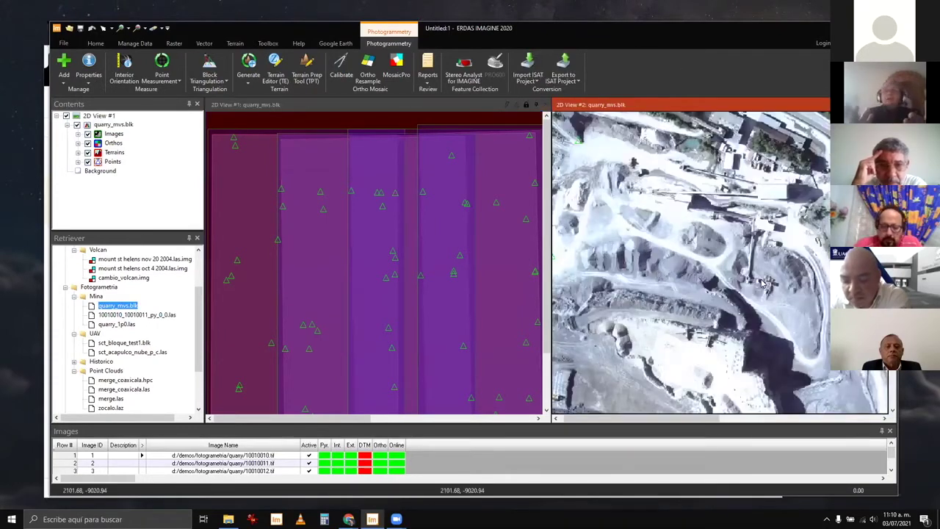
scroll(763, 283, up, 1)
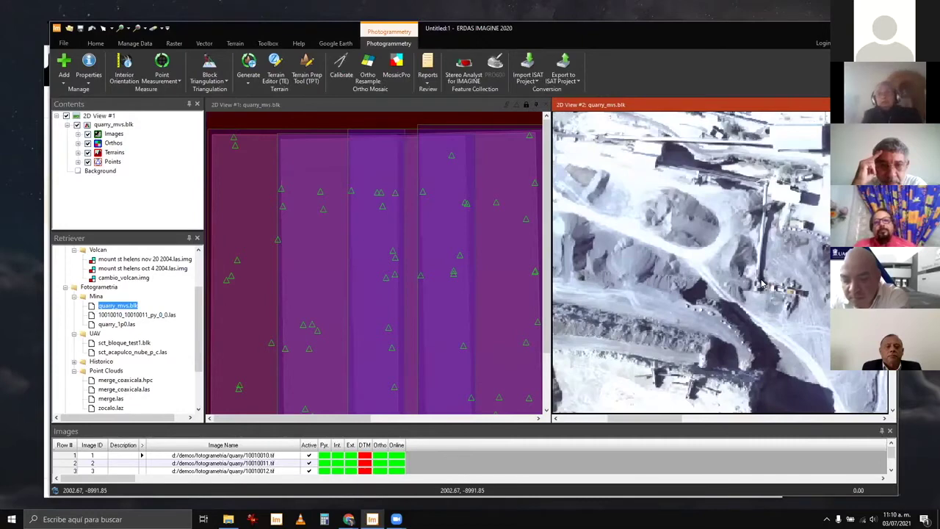
drag(643, 205, 762, 283)
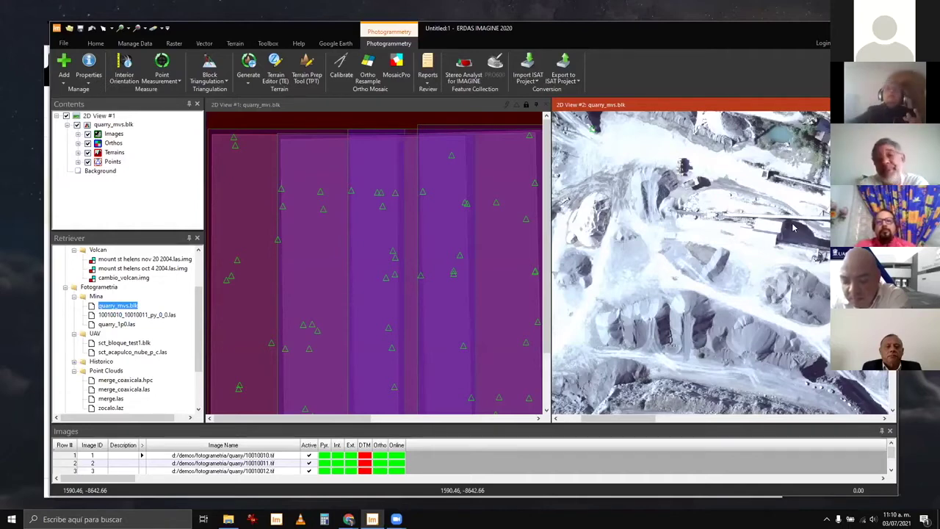
Hide the Terrains layer of quarry_mvs.blk so the overview shows only the images, orthos and points
scroll(474, 271, down, 2)
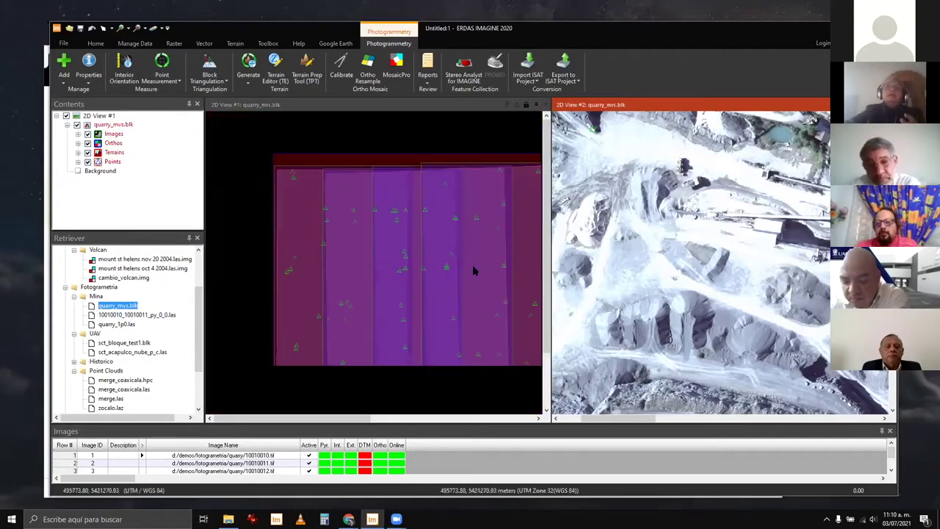
click(399, 269)
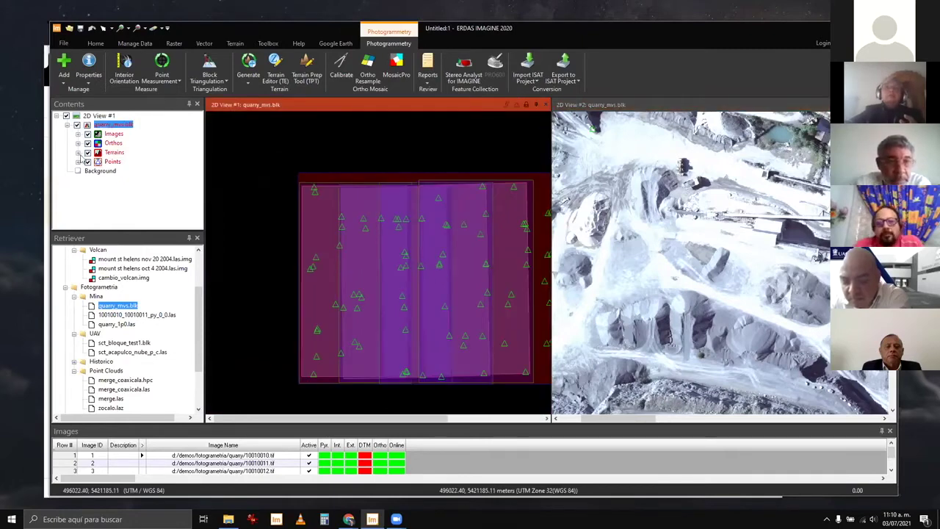
click(87, 152)
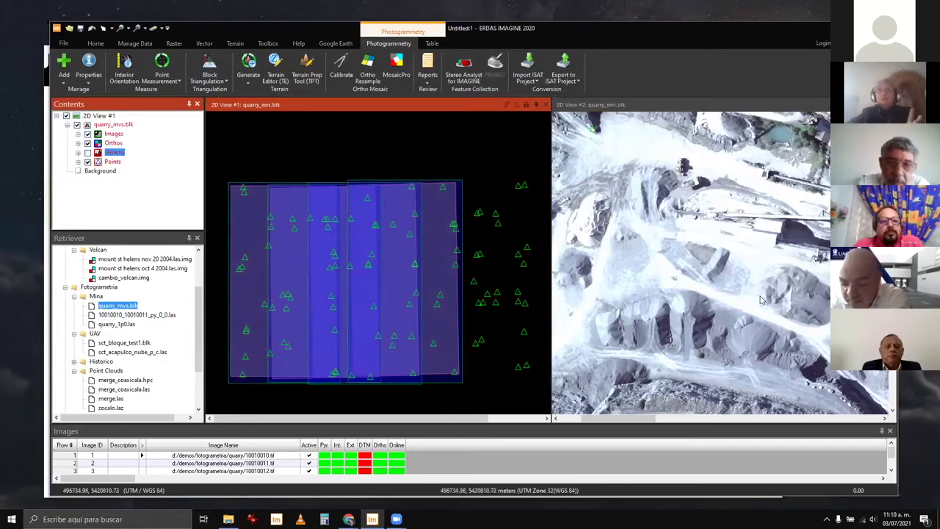
Examine the quarry and its surrounding fields in 2D View #2 at wider scales, out to the full width of the image
scroll(779, 303, down, 3)
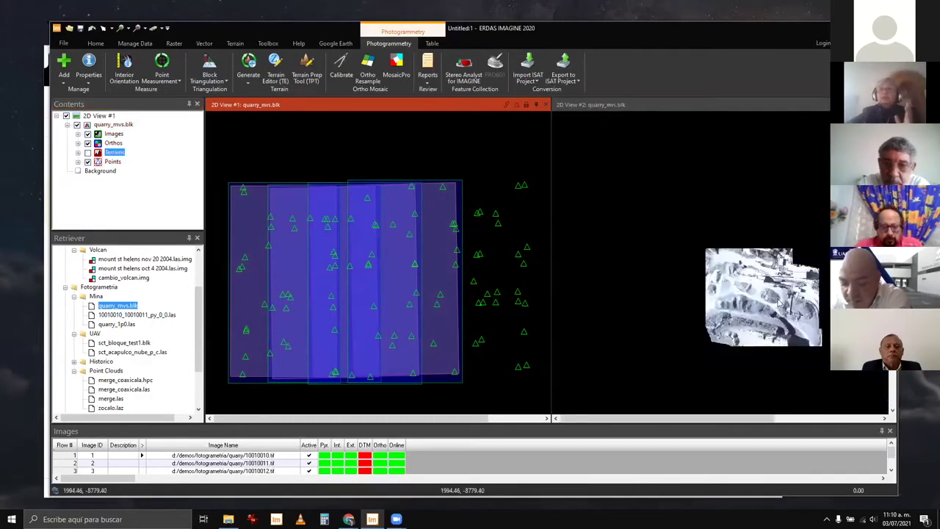
click(739, 269)
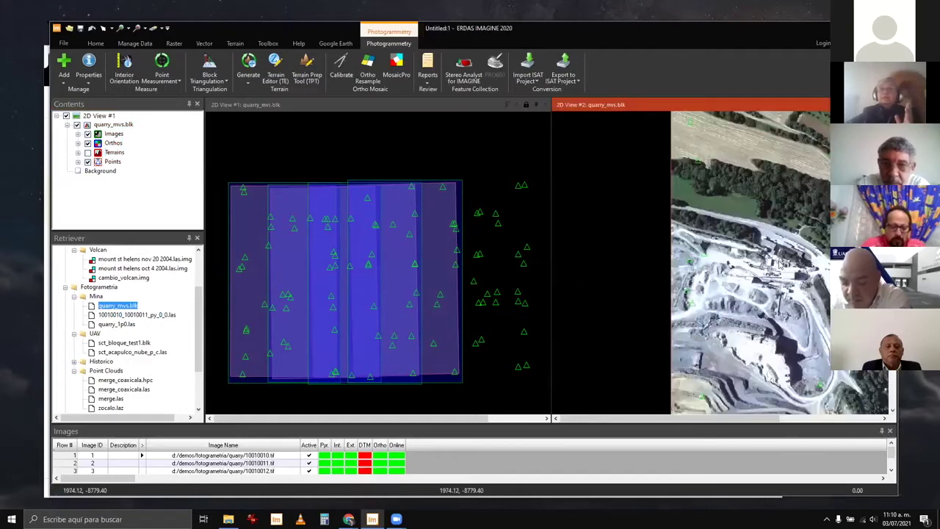
scroll(771, 272, down, 1)
scroll(766, 307, down, 2)
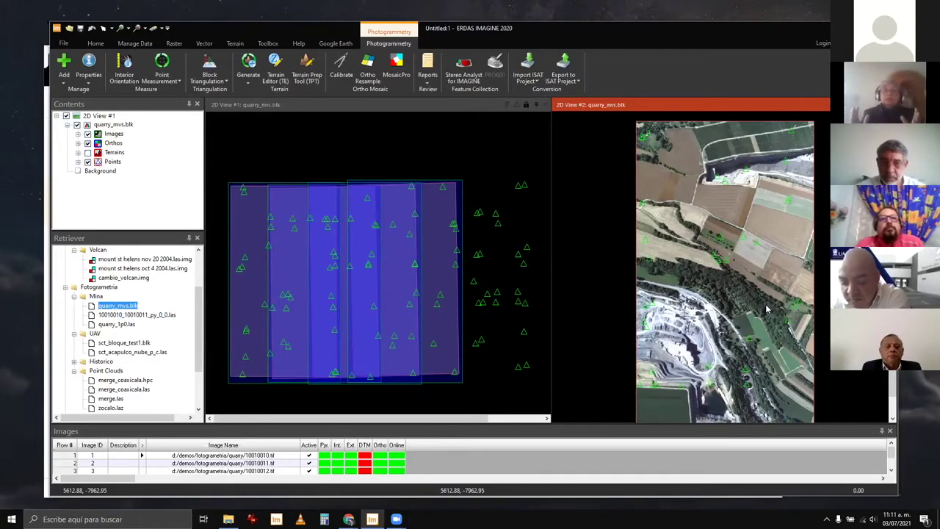
Examine the exterior orientation of image 10010010.tif, including the perspective center coordinates and the Omega, Phi and Kappa rotation angles
click(162, 73)
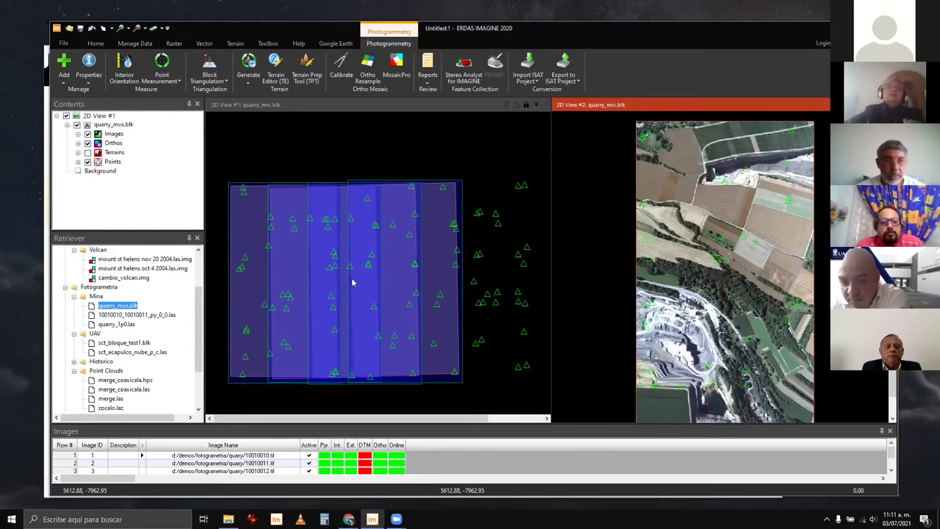
double_click(372, 204)
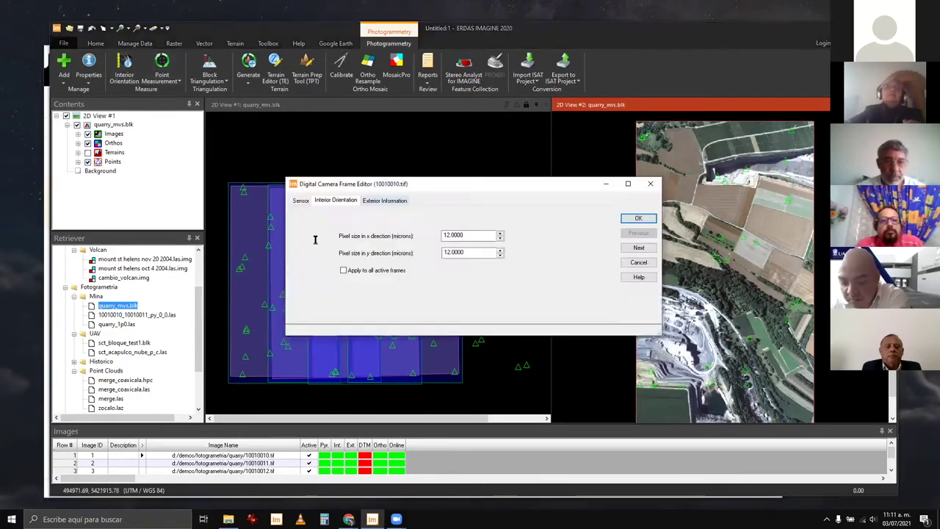
click(385, 200)
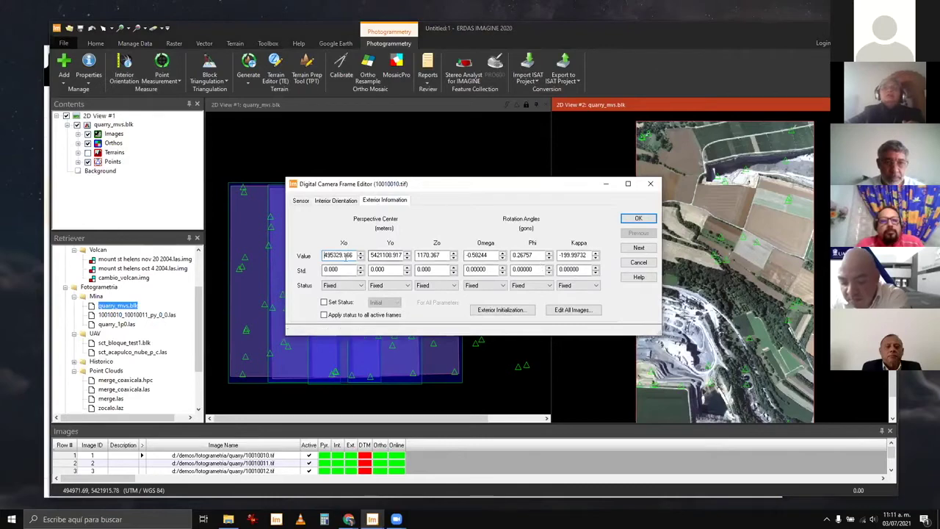
click(574, 270)
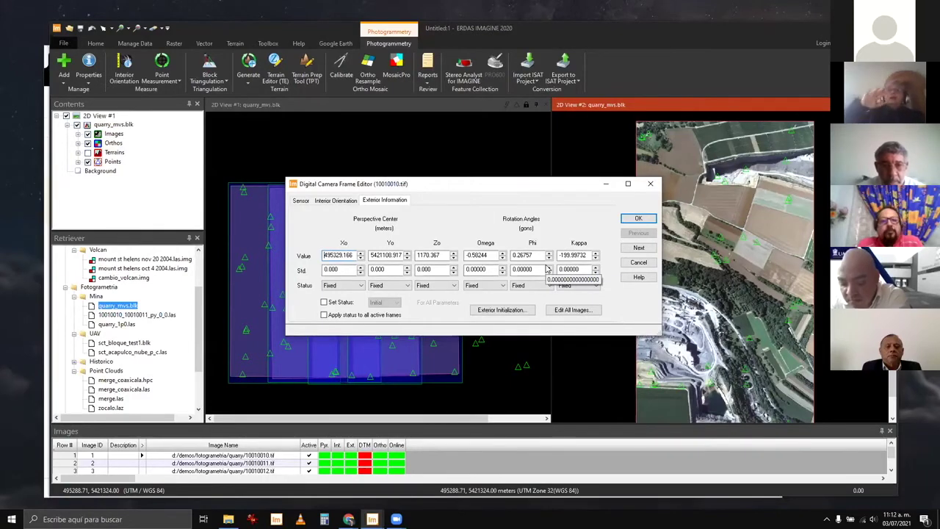
Compare the exterior orientation of images 10010011.tif, 10010012.tif and 10010013.tif, and close the frame editor without changes
click(637, 249)
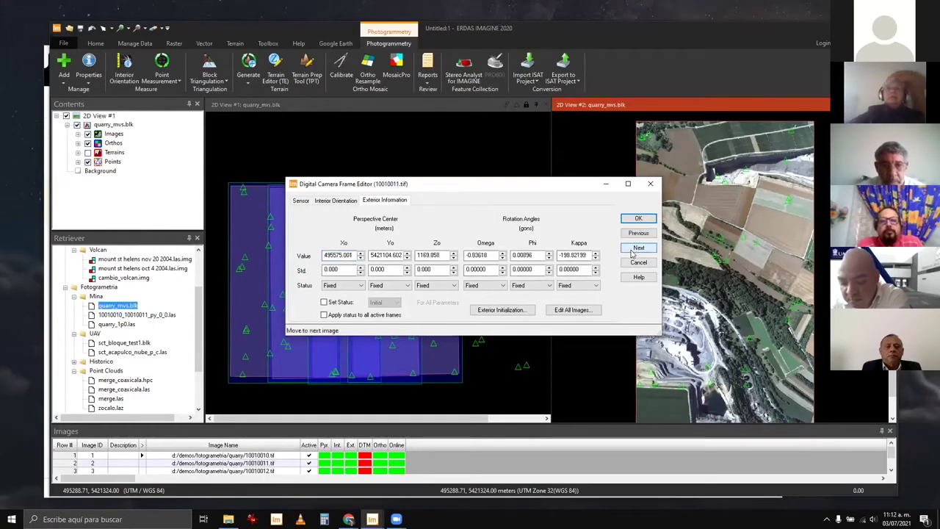
click(637, 249)
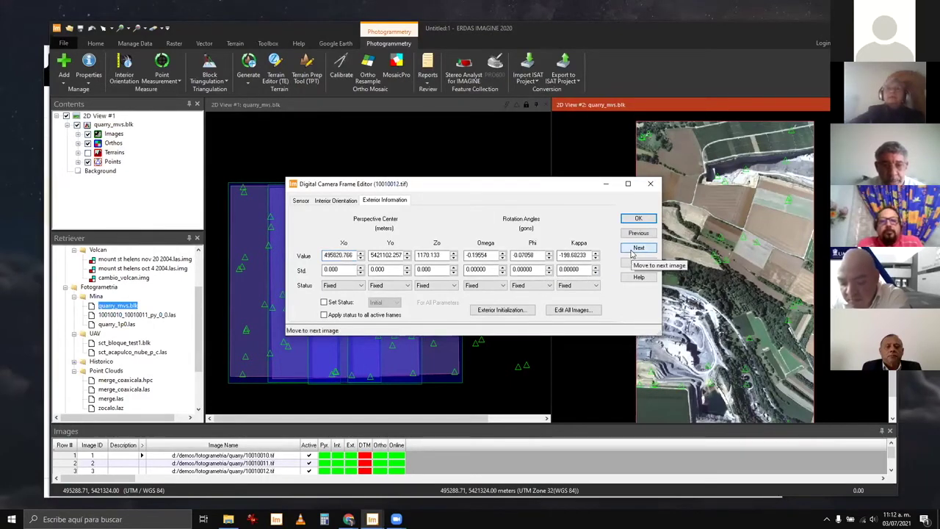
click(637, 249)
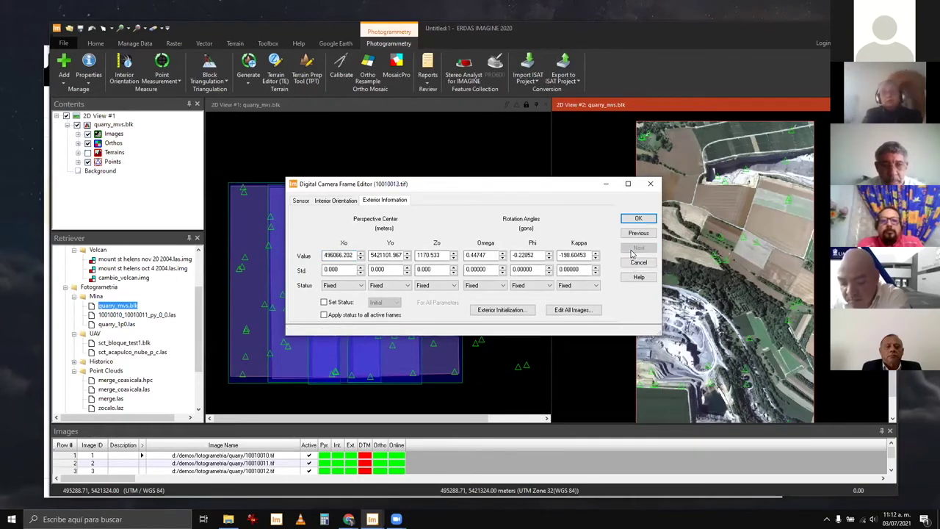
click(637, 234)
click(638, 234)
click(638, 262)
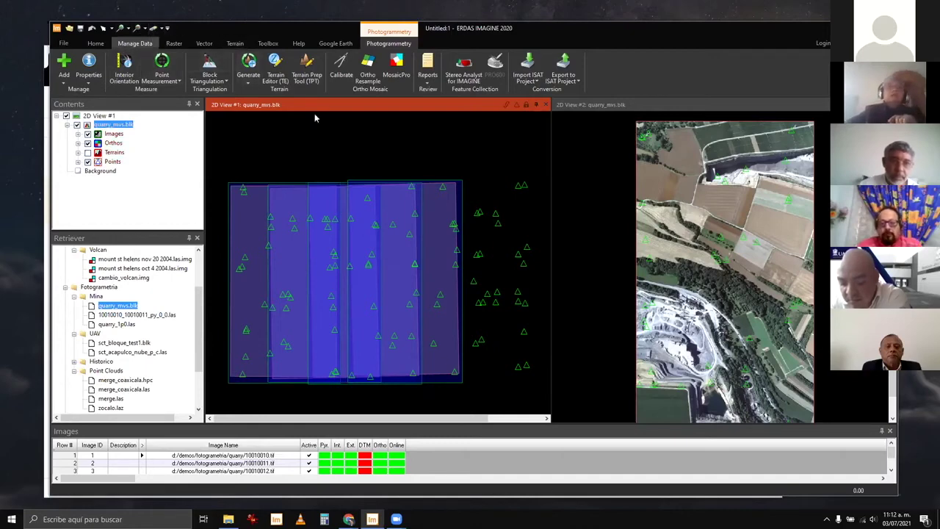
Keep the block open and hide images 10010012.tif and 10010013.tif along with the Orthos and Points layers
click(546, 104)
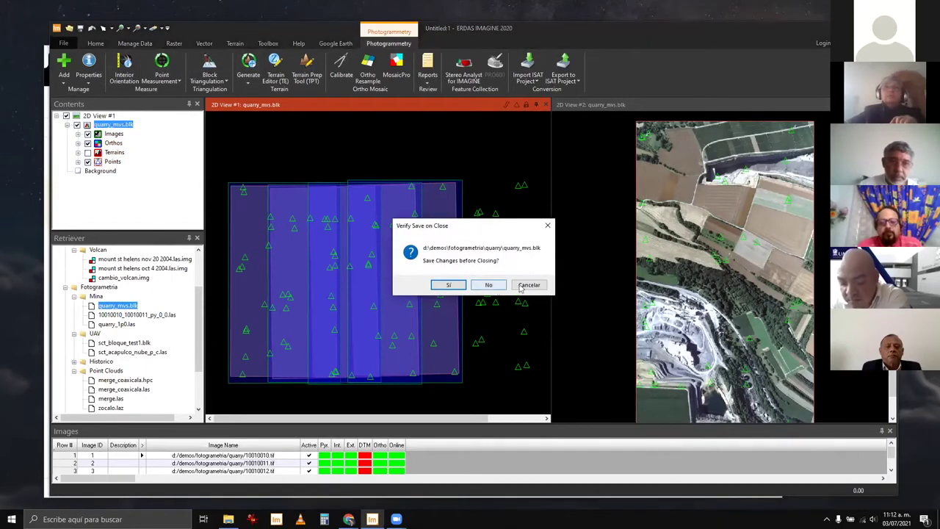
click(536, 285)
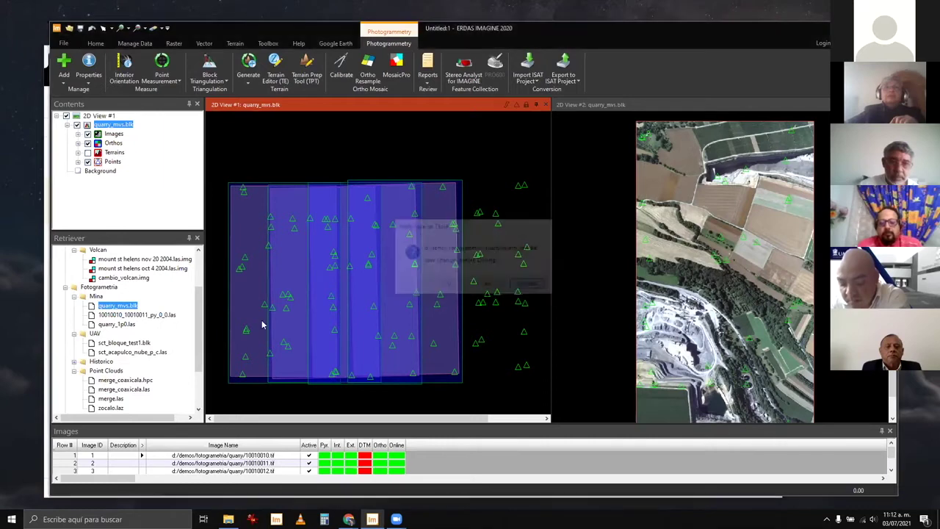
click(78, 135)
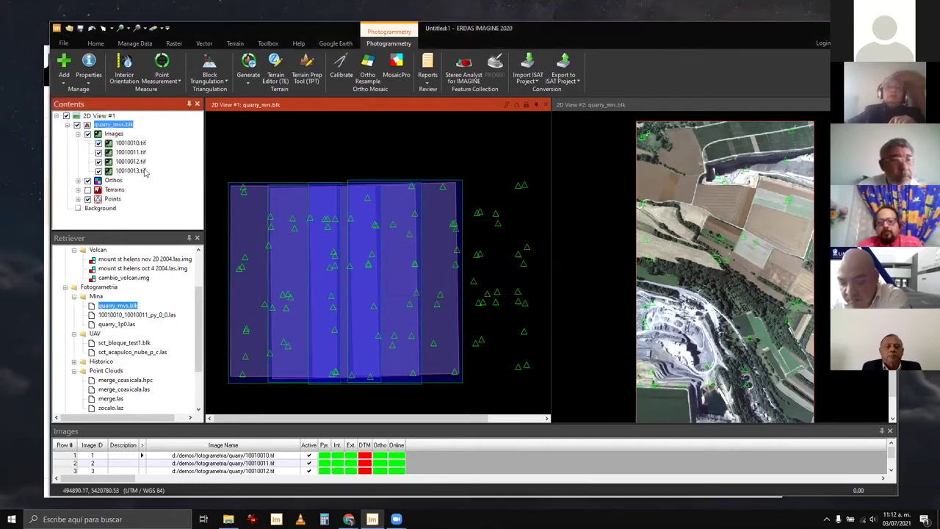
click(98, 170)
click(99, 161)
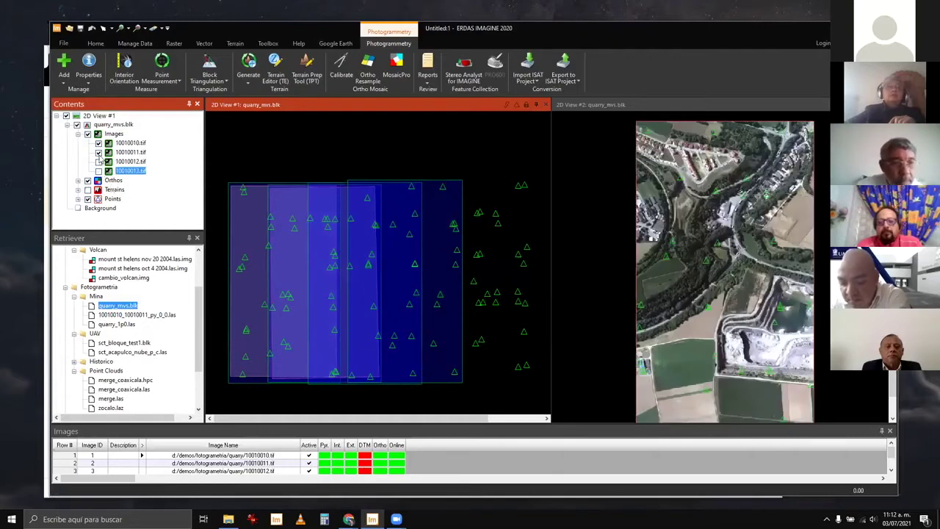
click(89, 180)
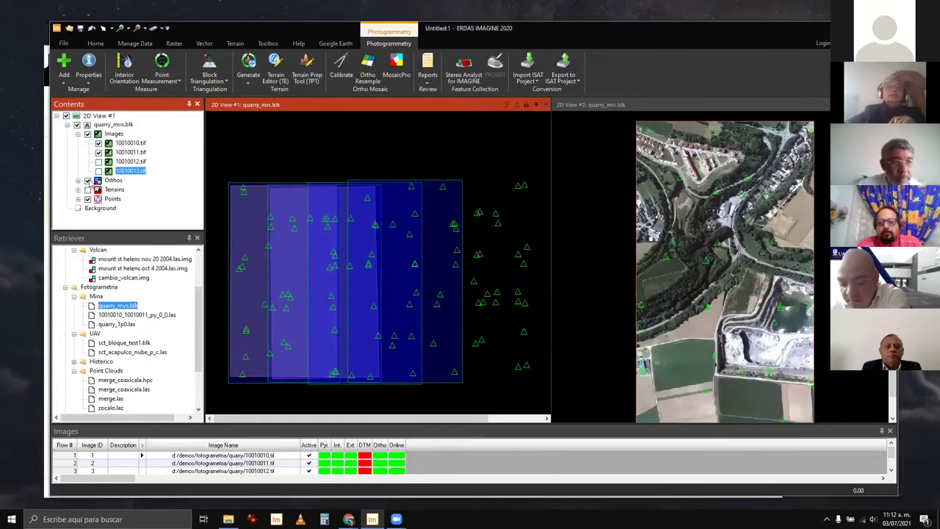
click(87, 200)
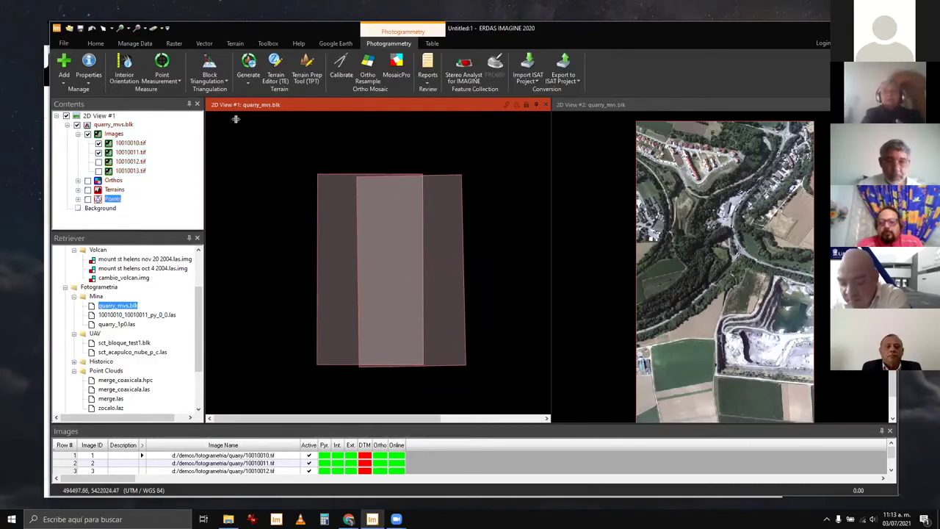
Replace the block, without saving its changes, with the point cloud 10010010_10010011_py_0_0.las and enlarge its 3D display
key(ctrl+r)
click(488, 286)
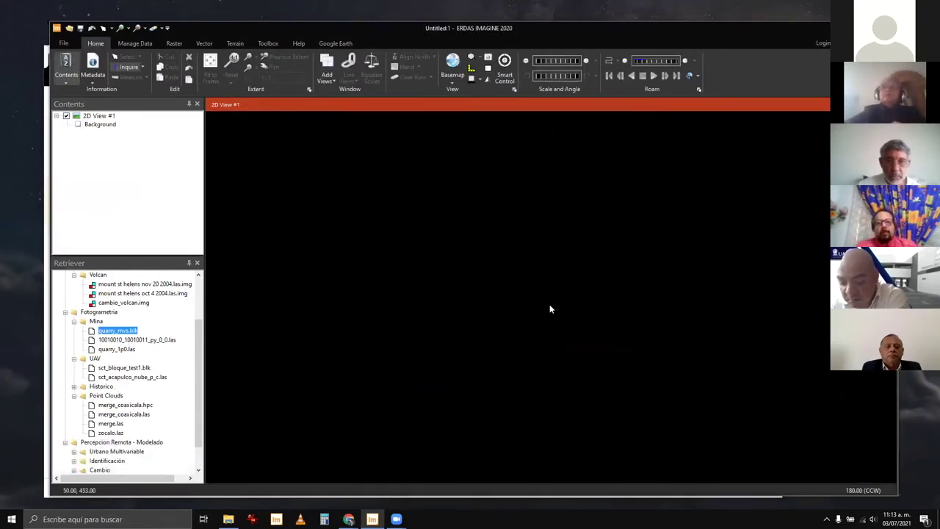
key(Down)
key(Return)
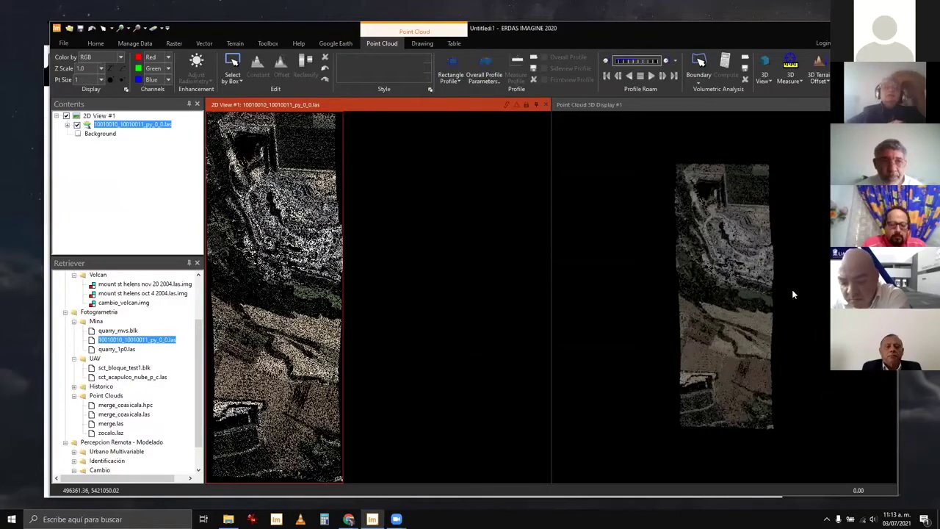
drag(551, 294, 415, 294)
scroll(479, 293, up, 3)
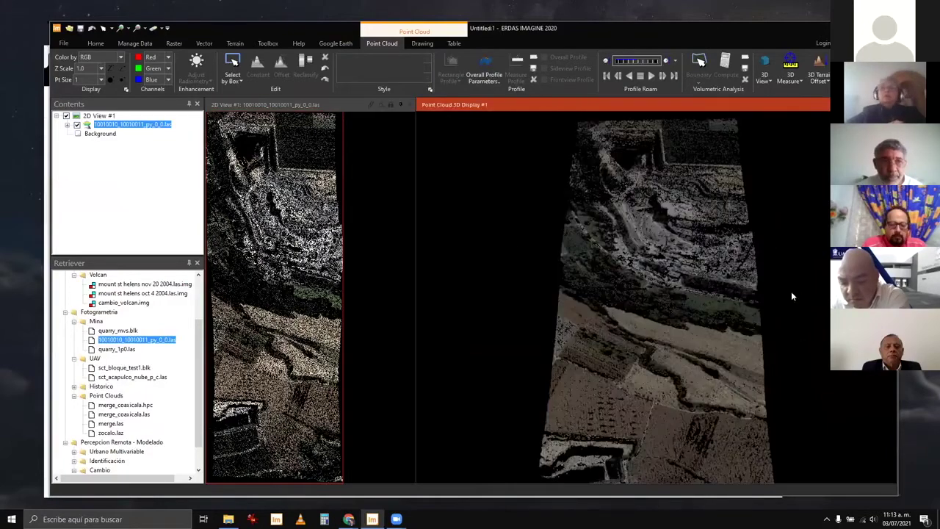
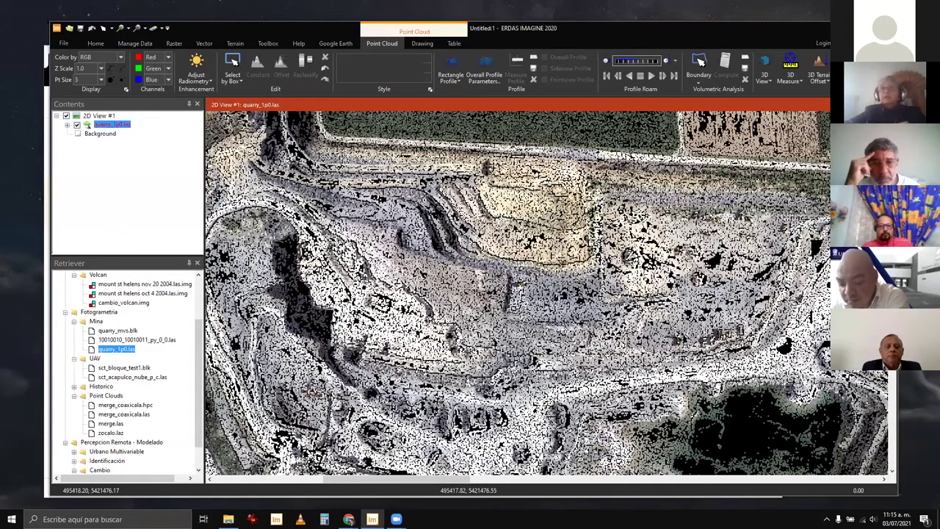
Examine the quarry_1p0.las point cloud at a wider extent alongside its 3D display
key(ctrl+f)
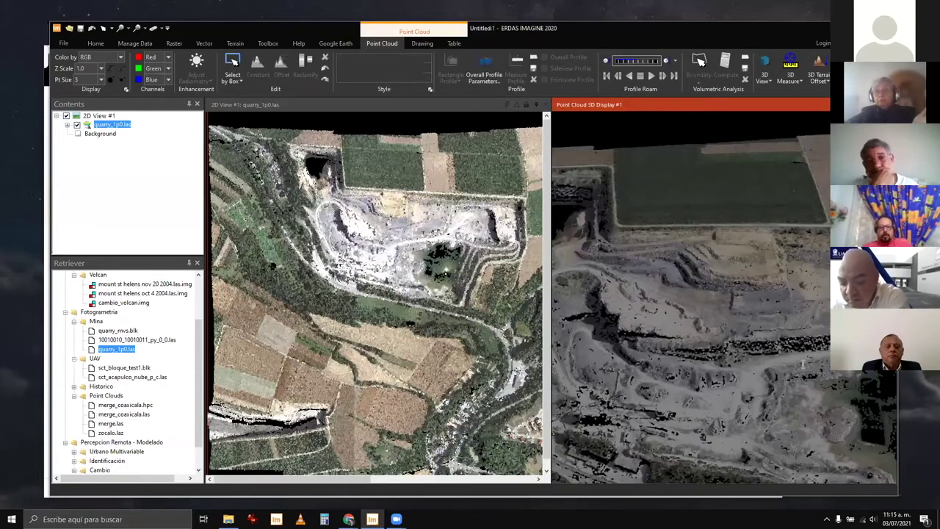
key(Up)
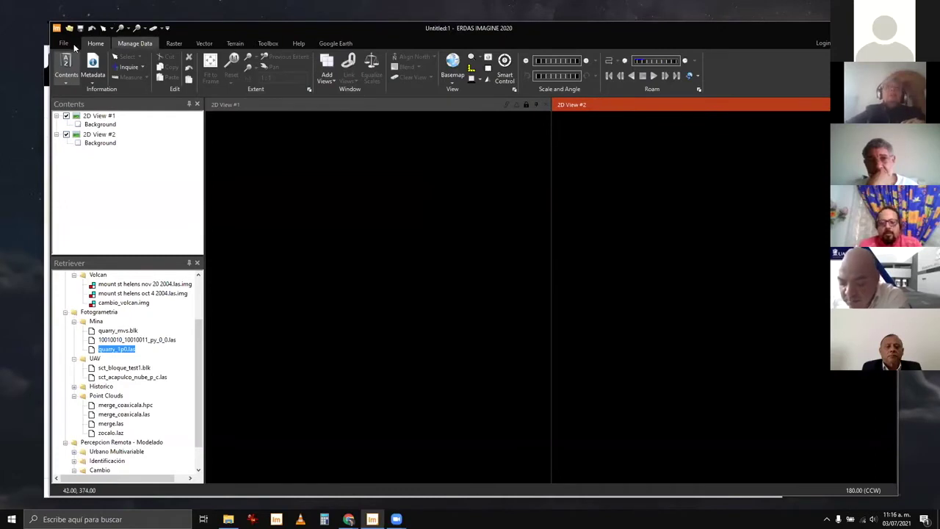
For the first 2D view, choose Mount St Helens Oct 4 2004.las.img from the Mt St Helens folder under Desastres
click(387, 148)
key(ctrl+o)
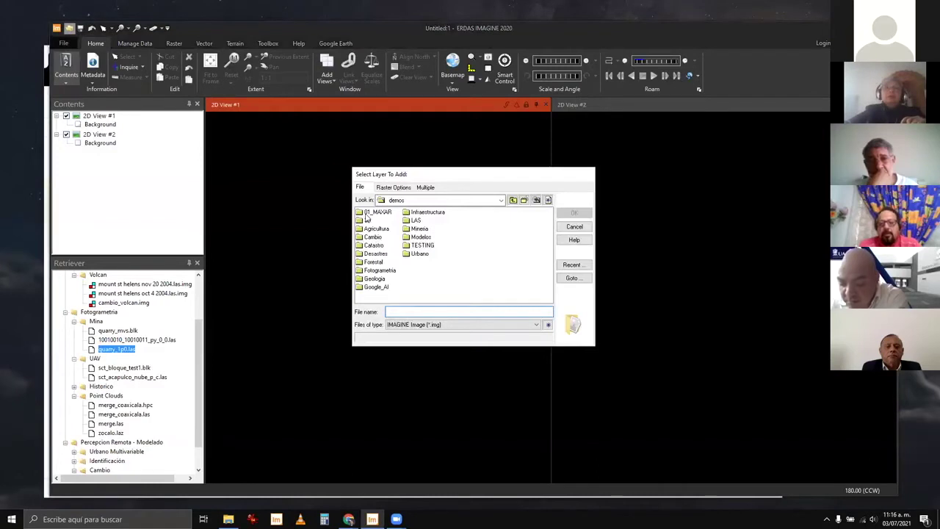
double_click(373, 237)
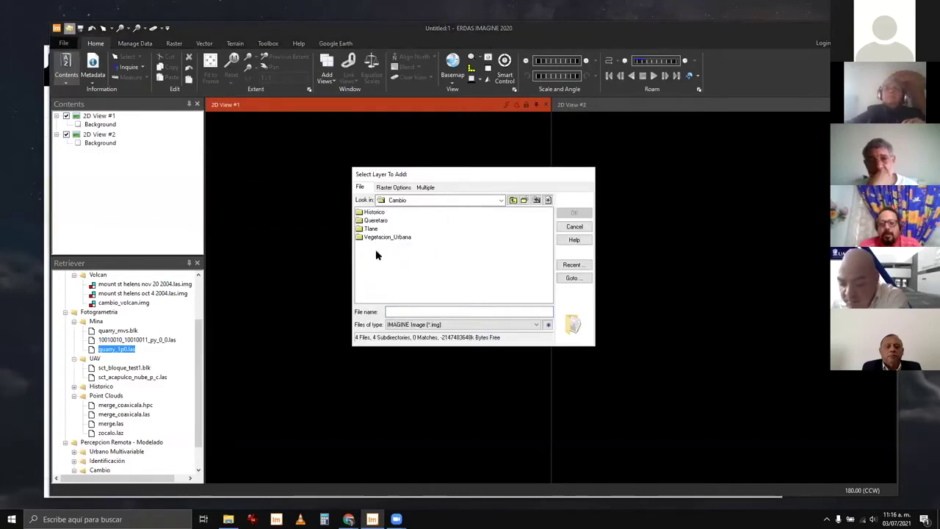
key(BackSpace)
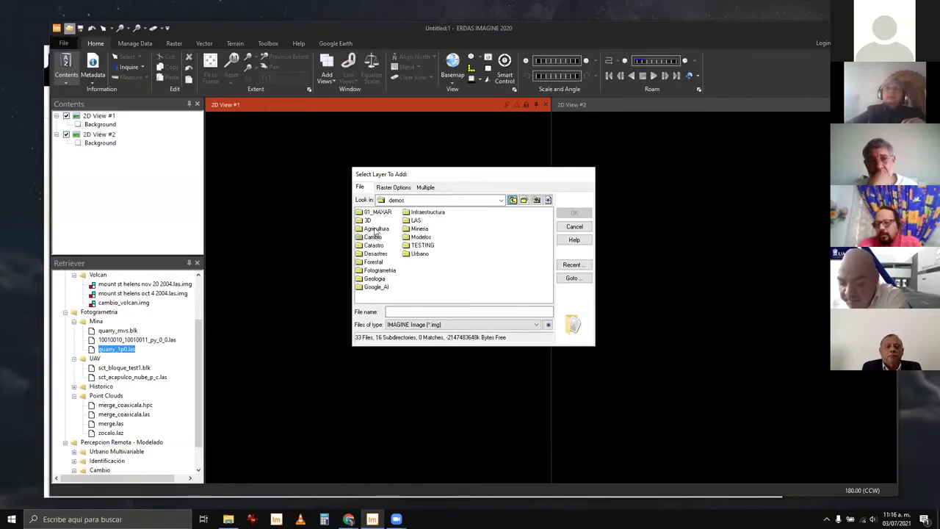
double_click(376, 253)
double_click(384, 229)
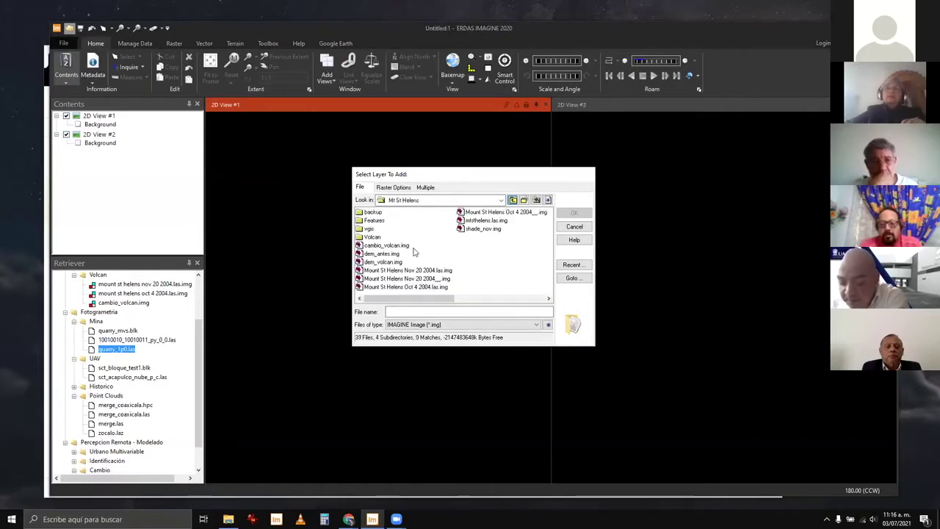
click(430, 287)
click(429, 287)
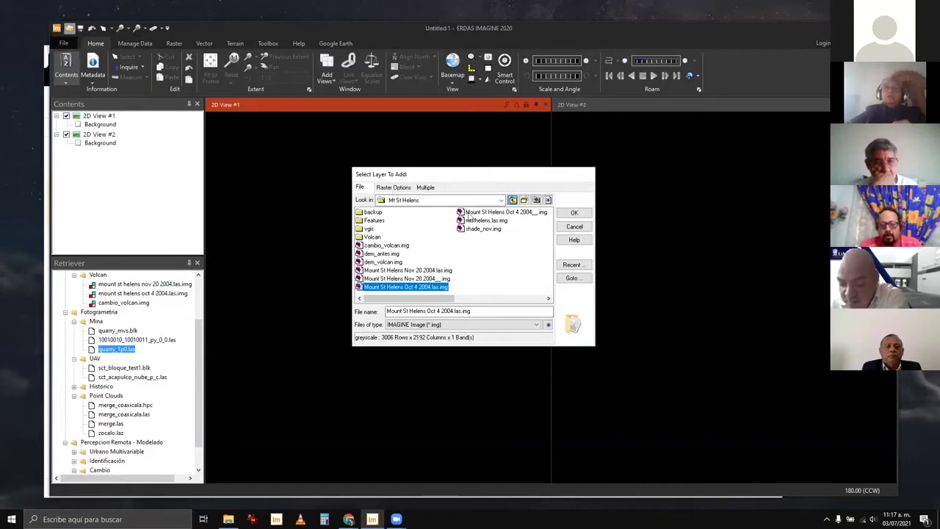
Set the October image to display as Relief and load it into the first view
key(ctrl+Tab)
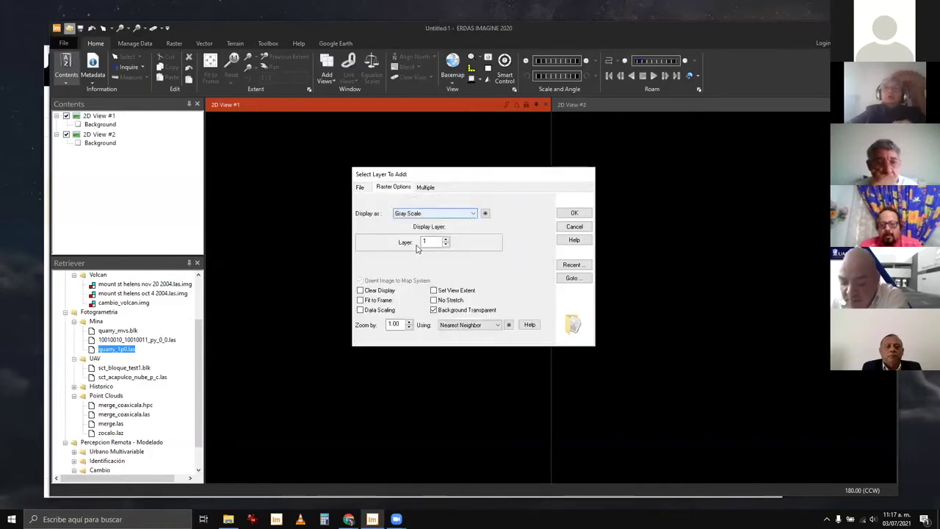
click(473, 214)
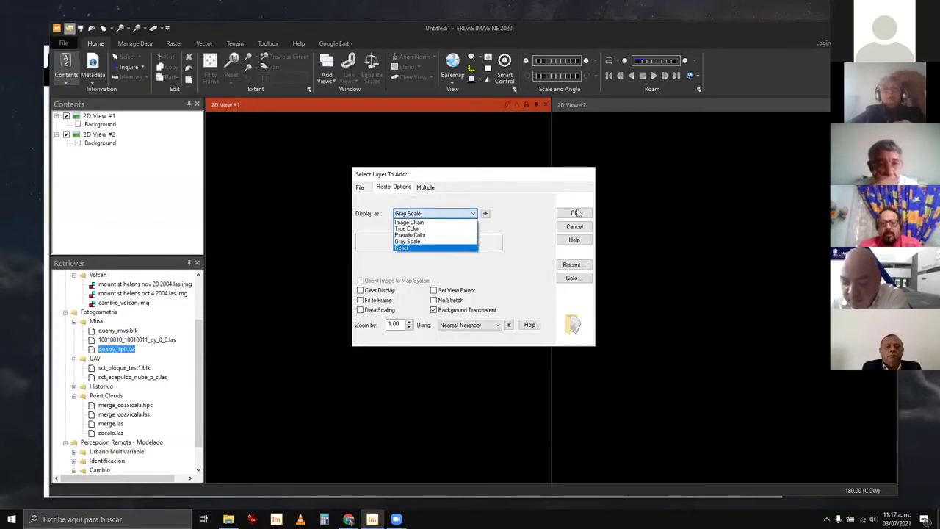
click(417, 248)
click(575, 214)
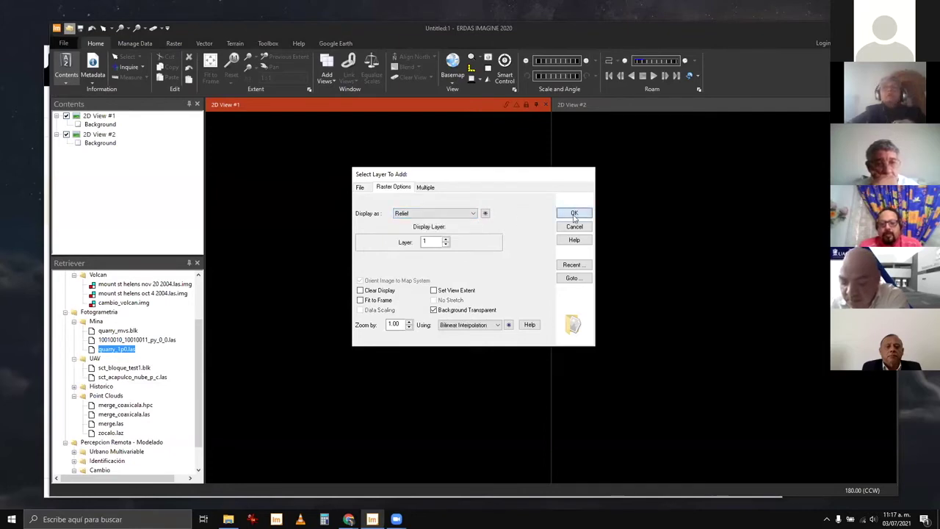
key(Return)
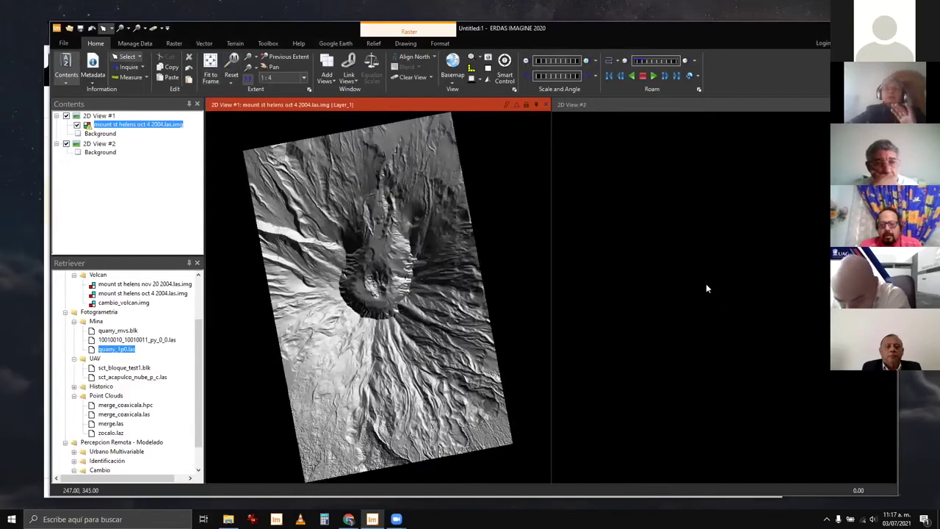
Load Mount St Helens Nov 20 2004.las.img into the second 2D view, displayed as Relief
click(654, 284)
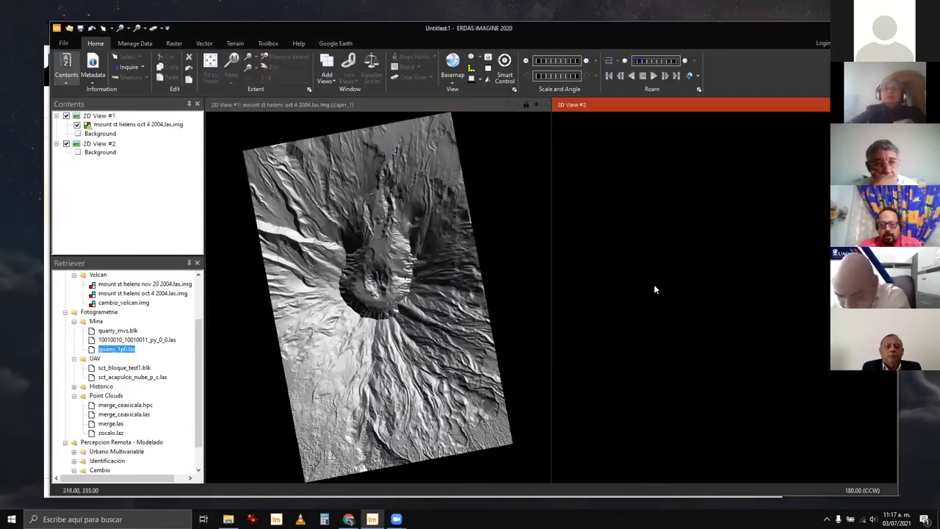
click(69, 28)
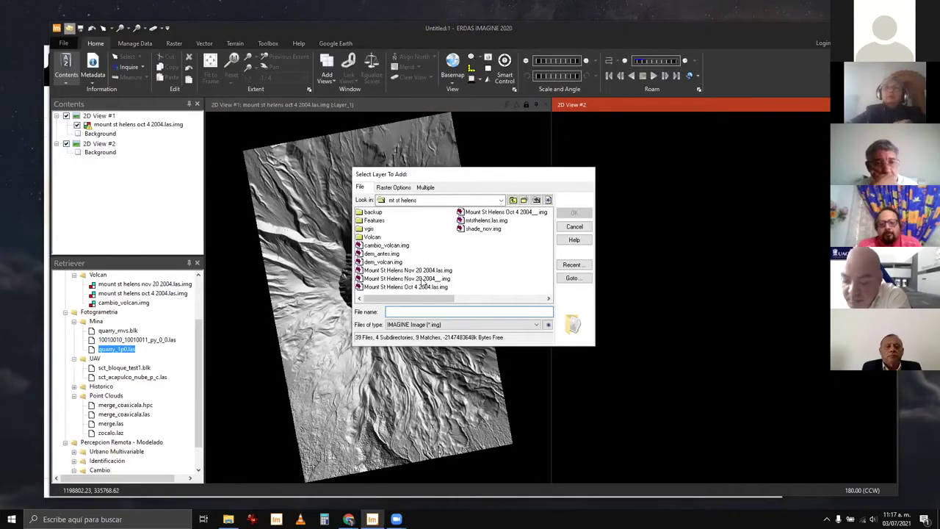
click(429, 270)
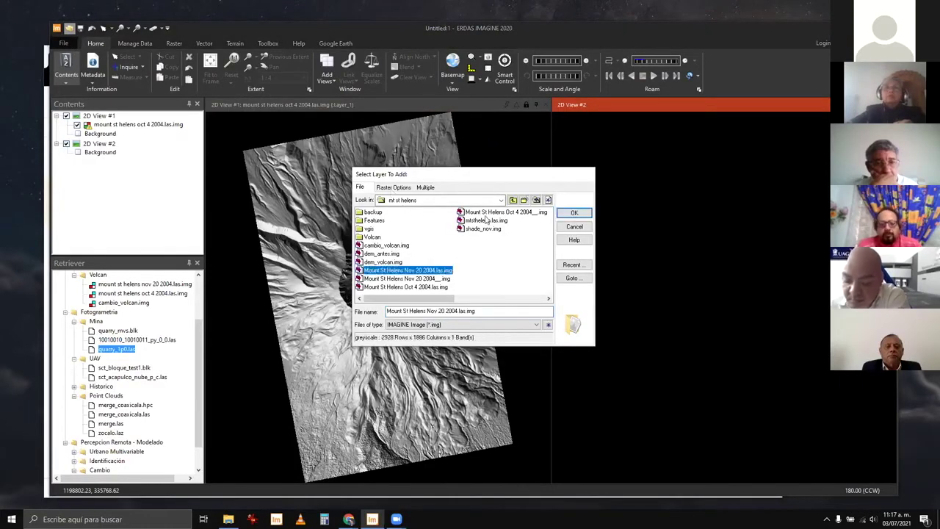
click(469, 213)
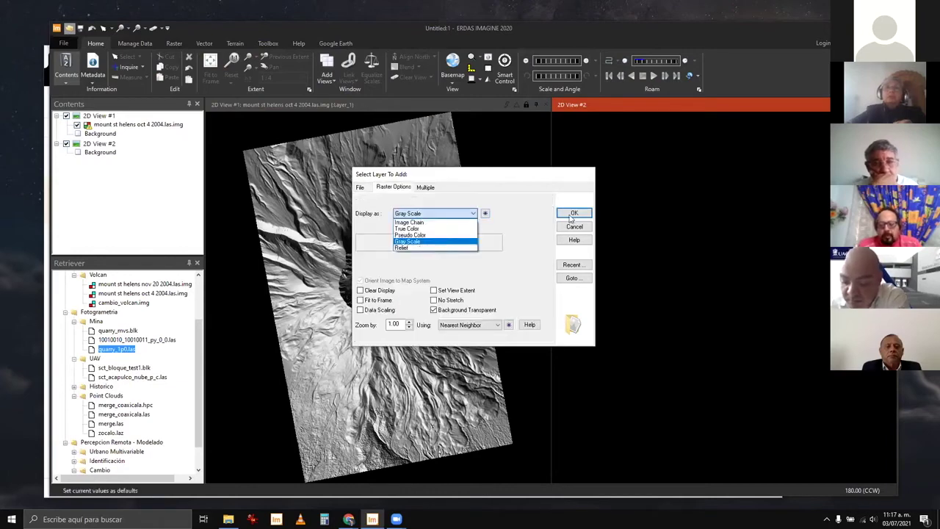
click(425, 248)
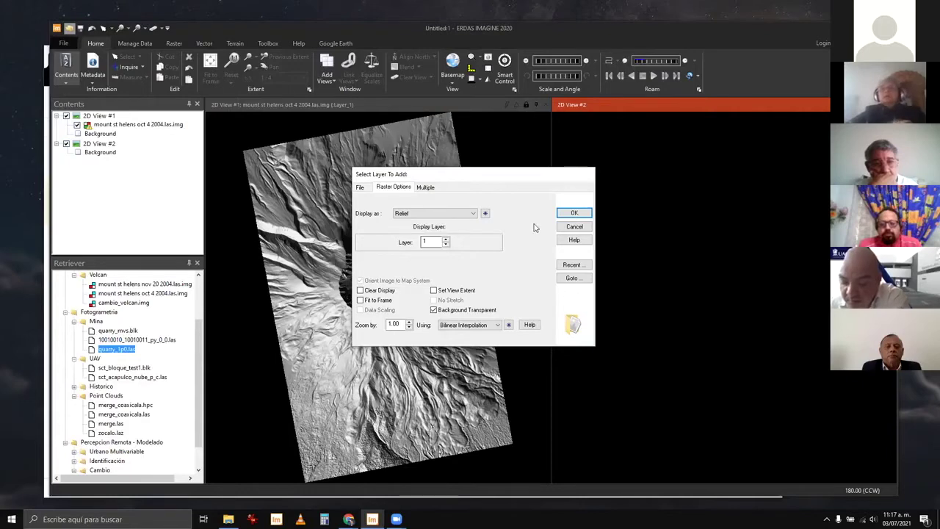
click(575, 213)
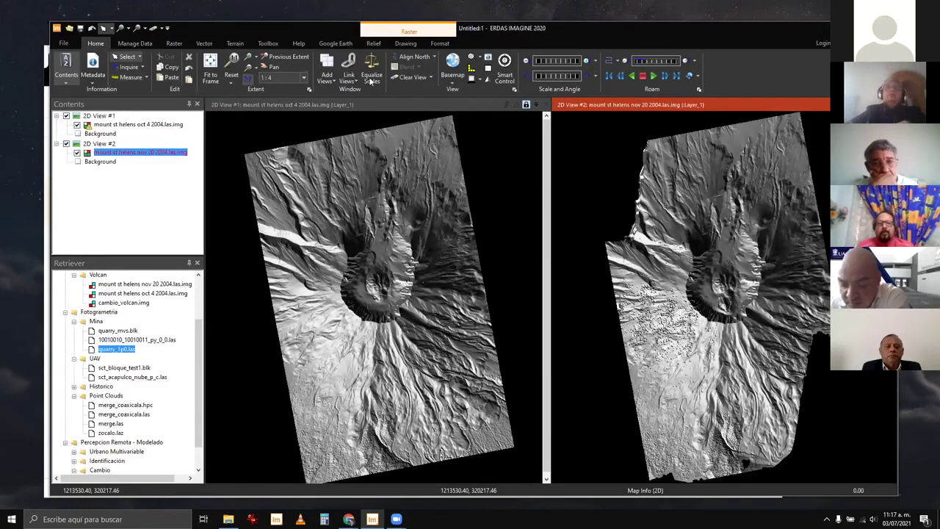
Set the relief shading's sun position to azimuth 60°38'32" and elevation 42°45'06" and compare the crater in both views
click(235, 57)
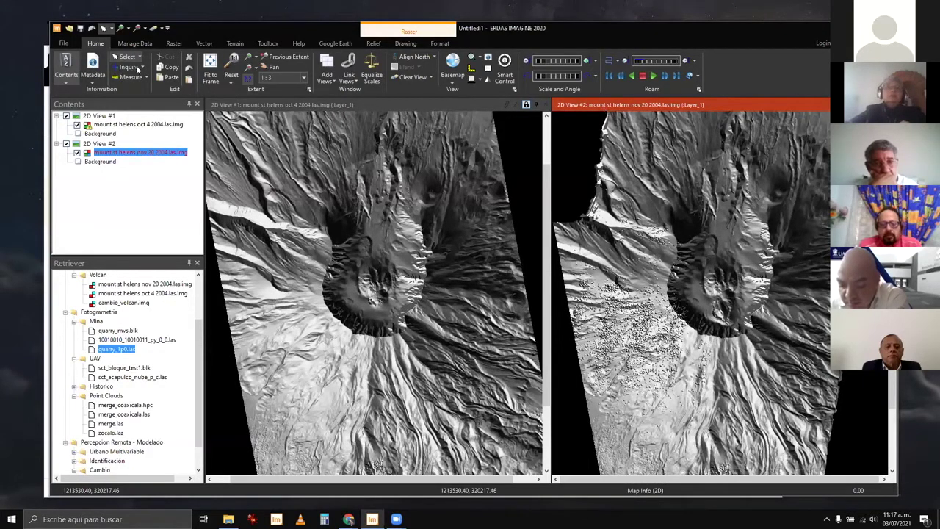
click(137, 68)
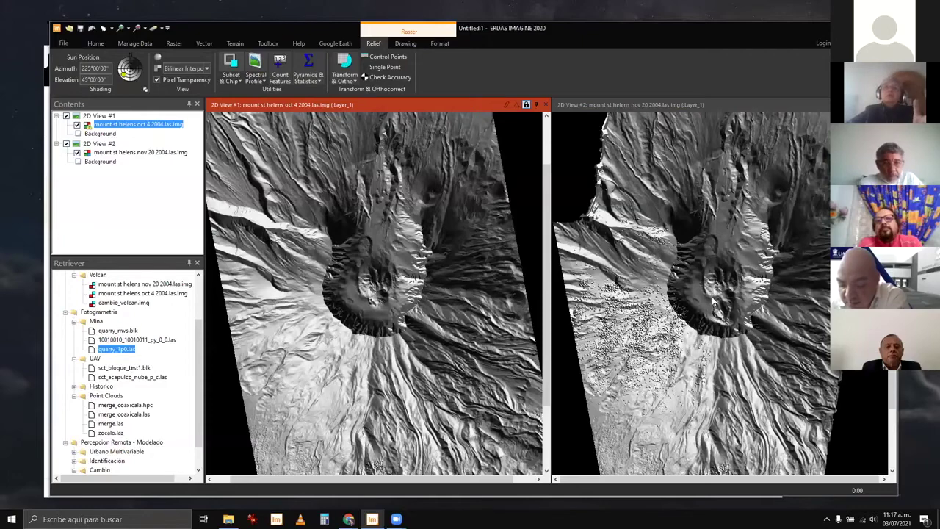
click(710, 167)
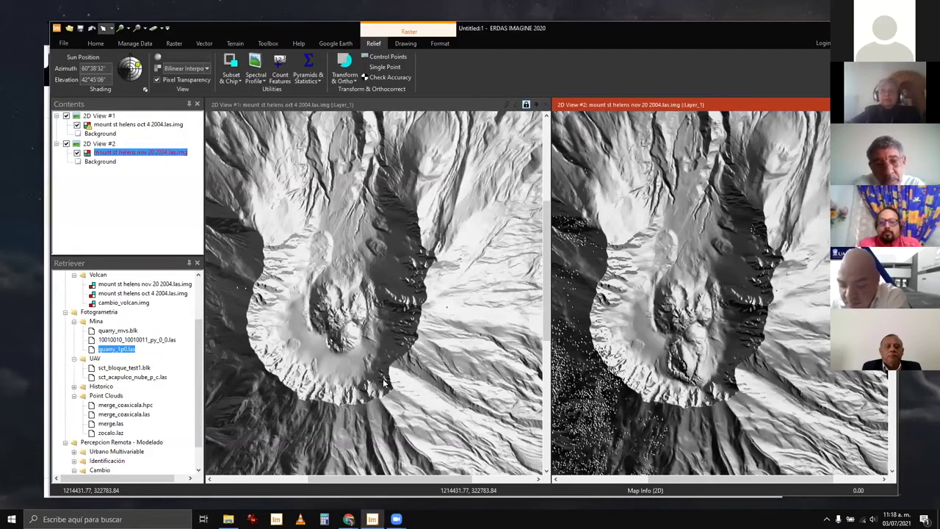
scroll(384, 382, up, 2)
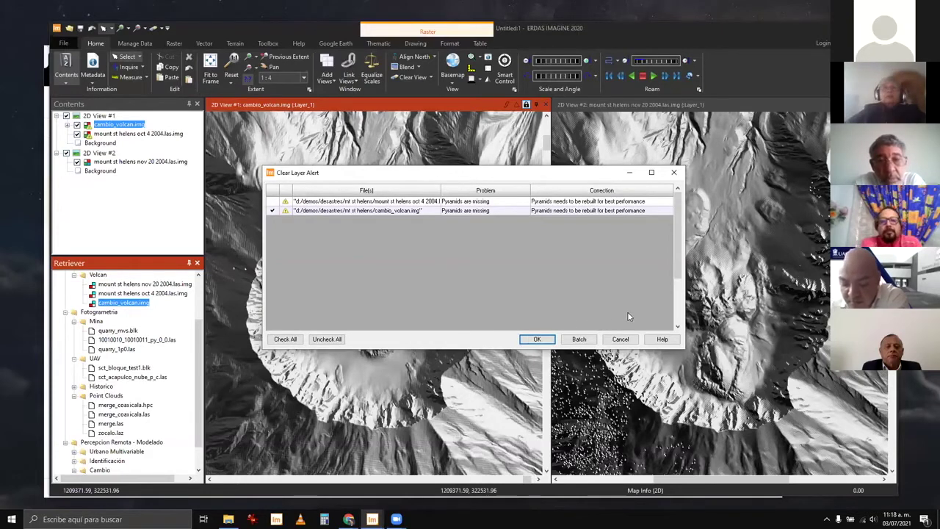
Rebuild the pyramids for cambio_volcan.img, show three views, and compare the change image with both crater reliefs
key(Return)
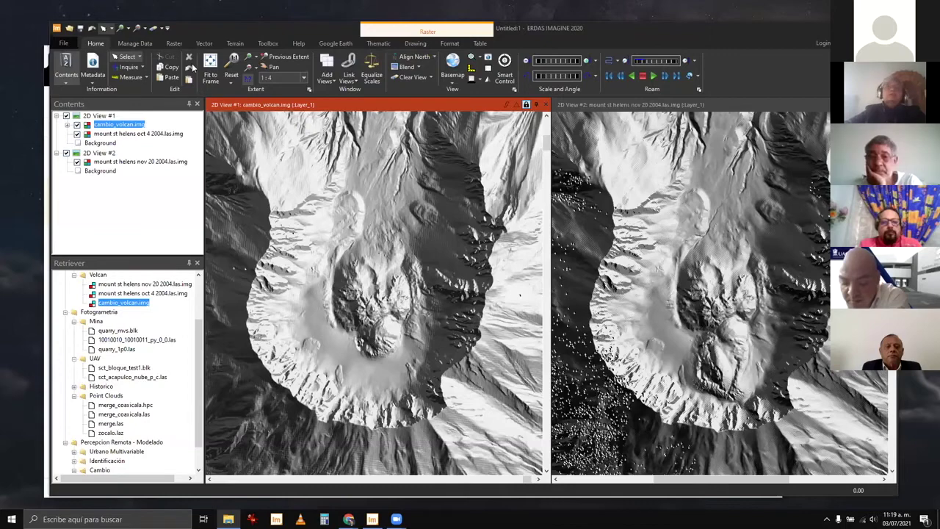
click(209, 68)
click(327, 77)
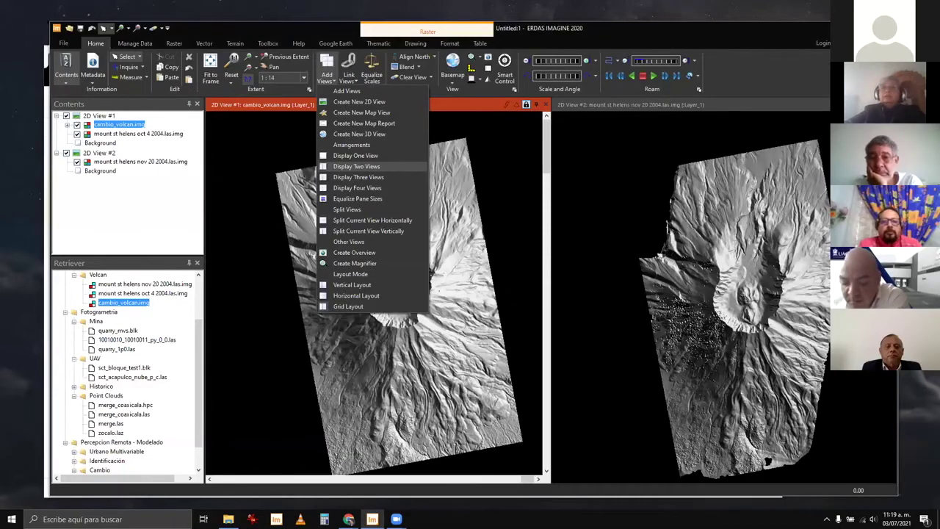
click(358, 177)
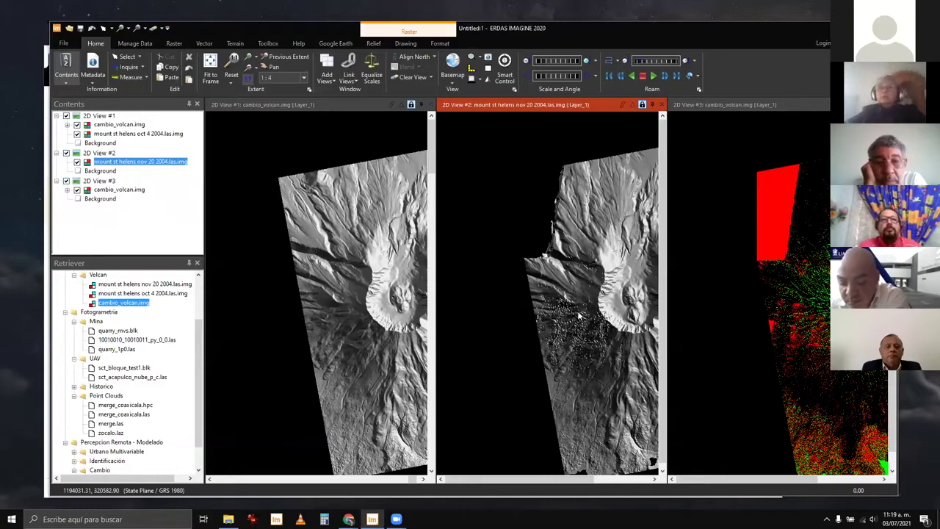
scroll(560, 364, up, 2)
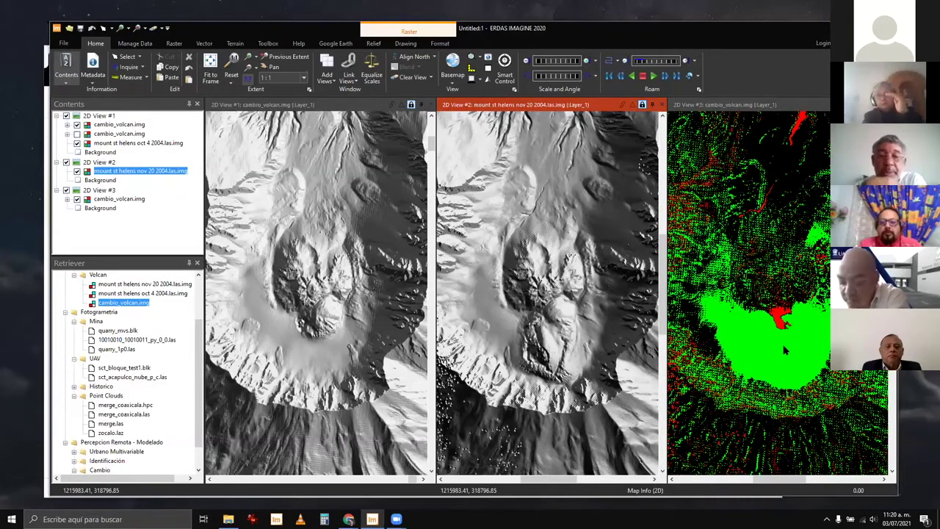
Replace the volcano data with two spatially linked views of sendai_jpn_ge1_4apr2010.ecw and sendai_jpn_iks_12mar2011_6k.ecw
key(F2)
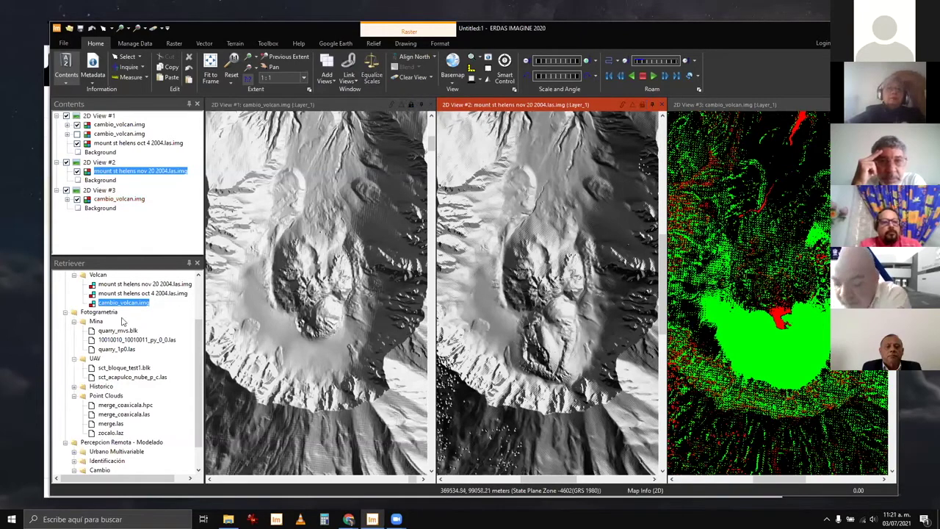
key(ctrl+2)
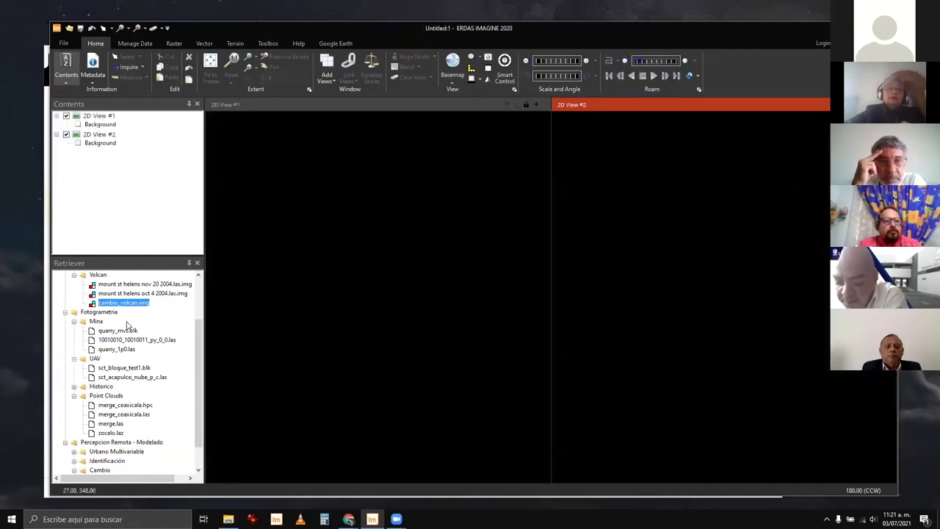
scroll(127, 325, up, 3)
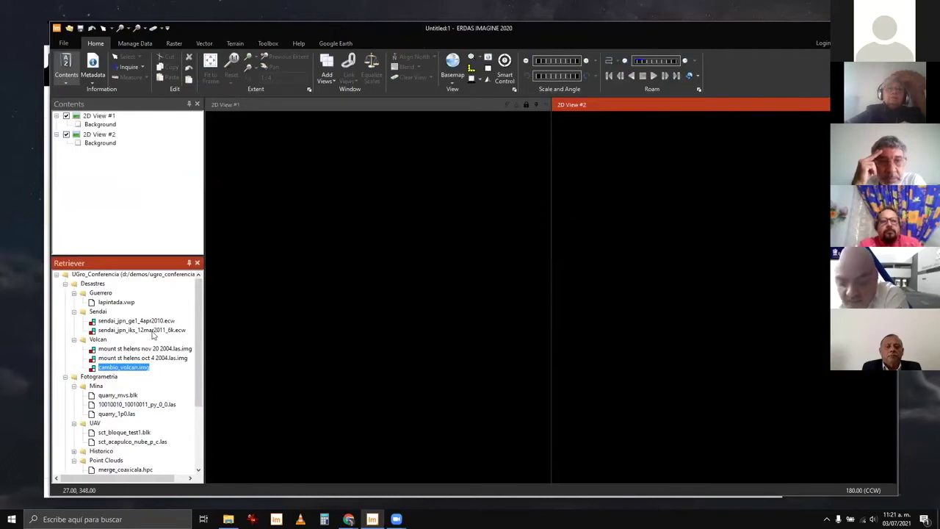
click(175, 322)
drag(182, 329, 441, 315)
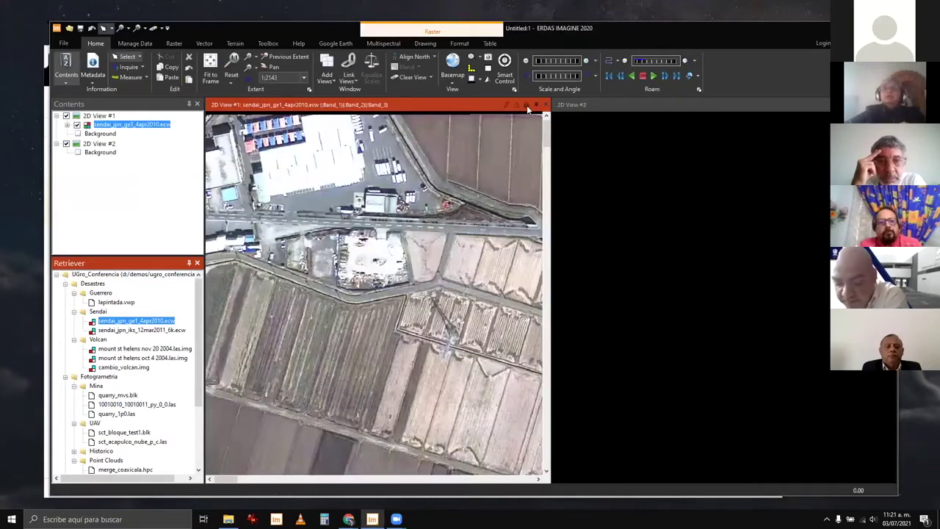
click(349, 78)
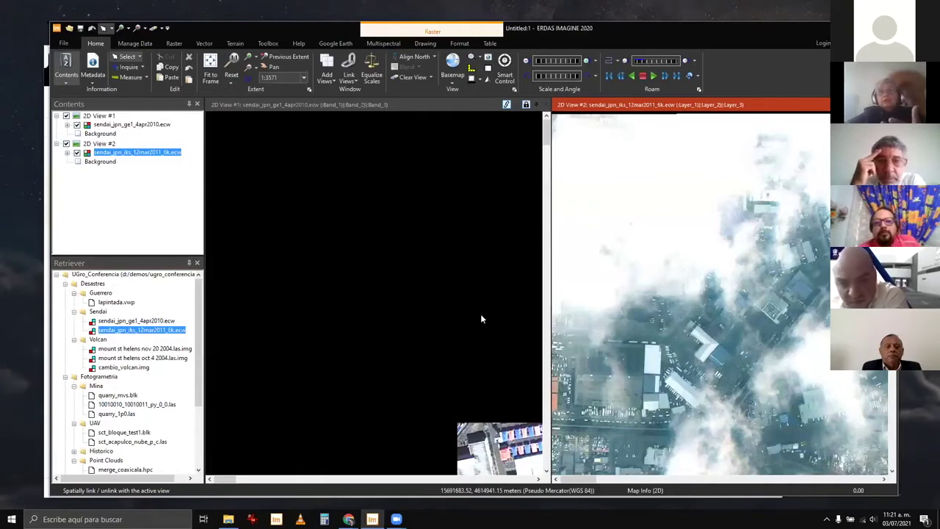
Compare the farmland, coastal town and canal in the 2010 and 2011 Sendai images at several scales
scroll(440, 310, down, 3)
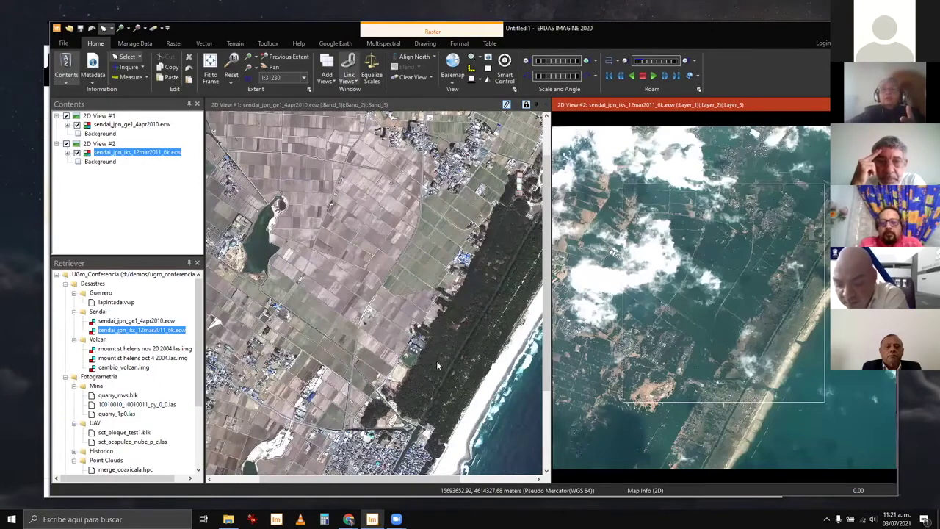
scroll(404, 356, up, 3)
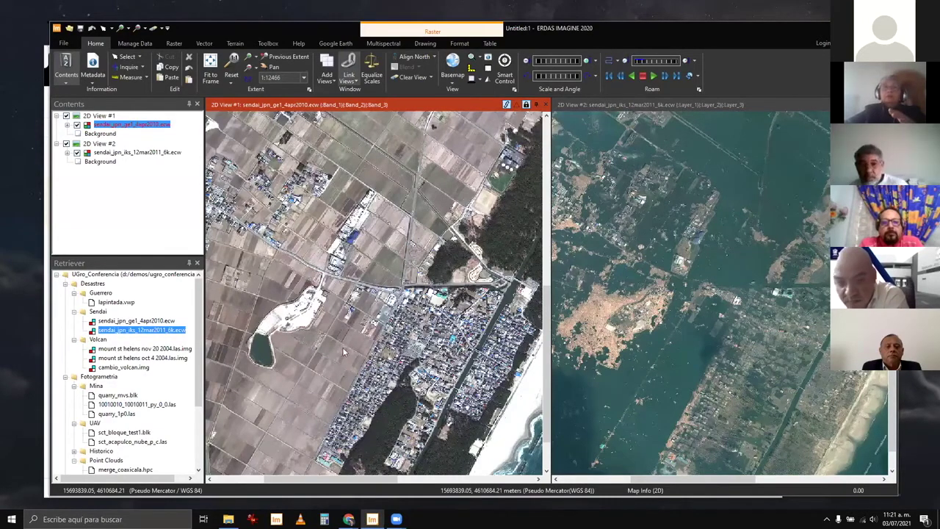
drag(344, 328, 322, 305)
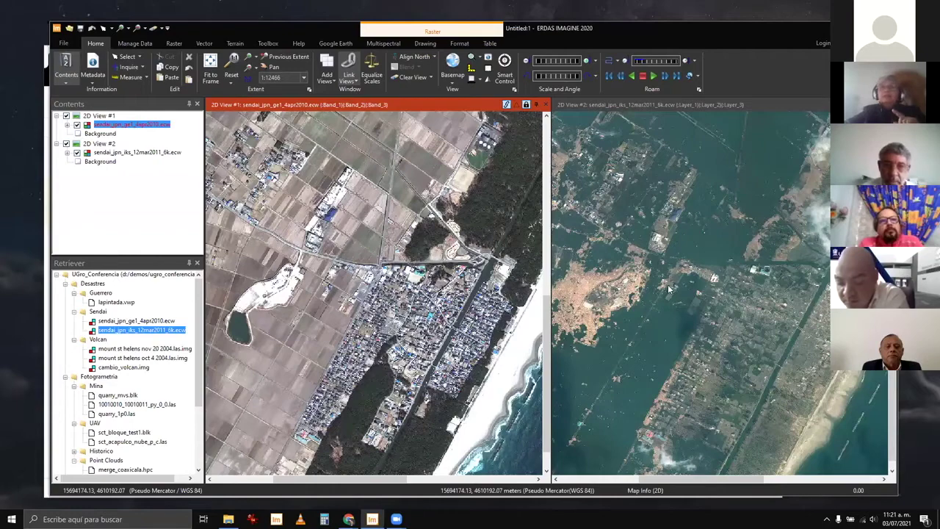
scroll(669, 289, up, 5)
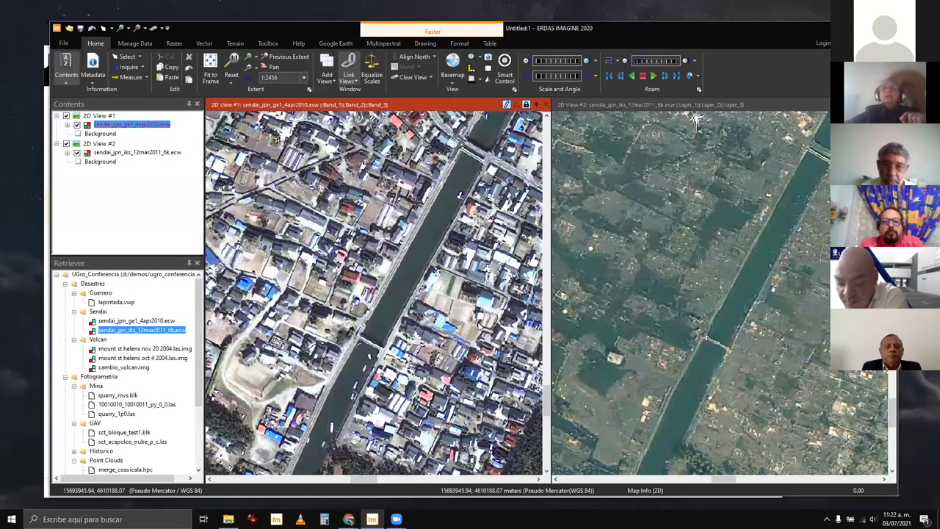
scroll(696, 122, down, 2)
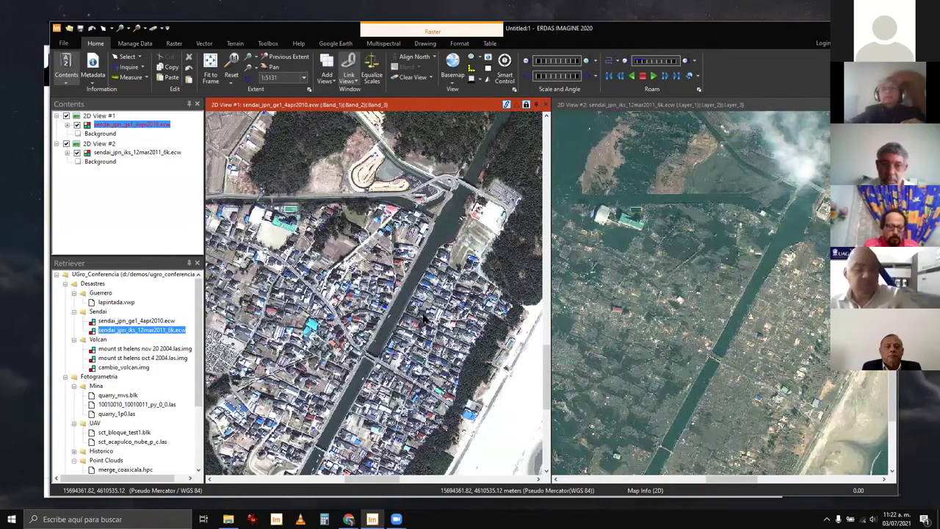
scroll(485, 252, up, 2)
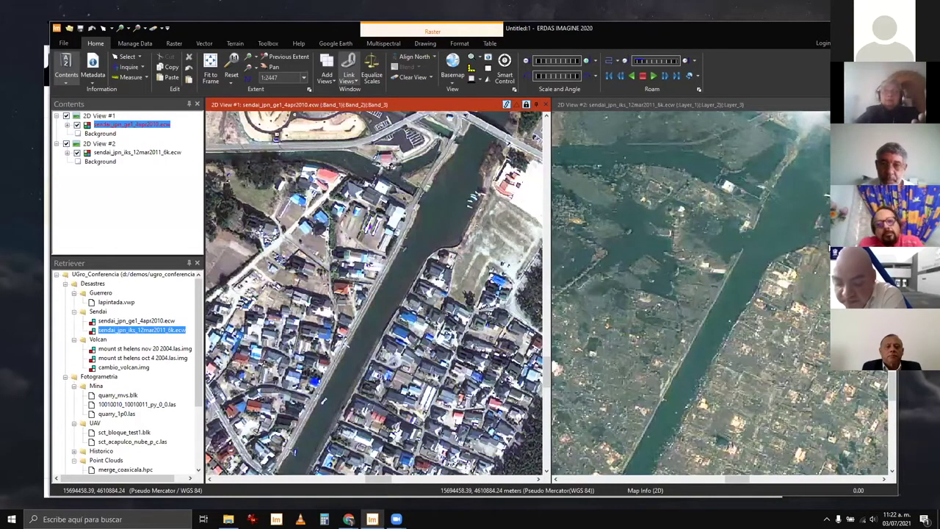
drag(370, 228, 361, 290)
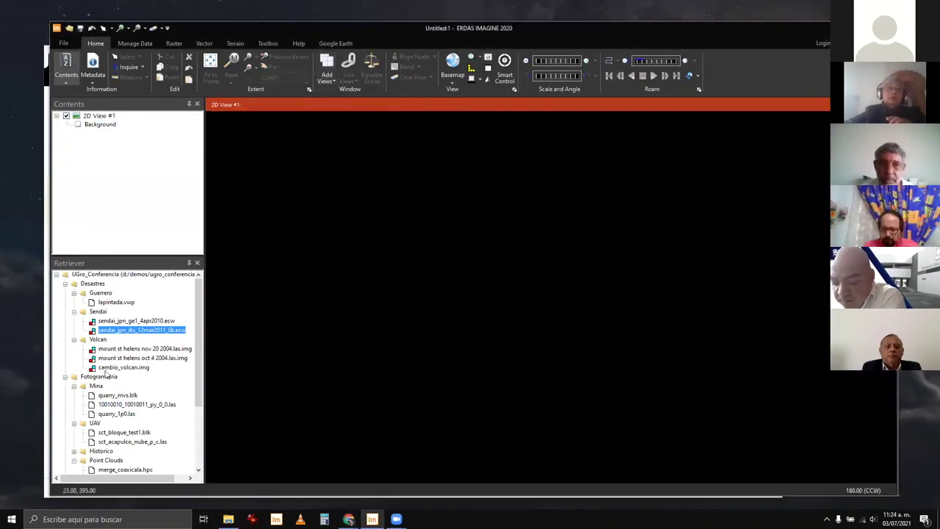
Display geo_a2w5_nbg.img from the Historico folder, and compare mosaico_aeropuerto_1930.img with mosaico_pr_2007ecw.ecw in a left-to-right transition
scroll(105, 371, down, 2)
scroll(73, 405, down, 1)
click(74, 402)
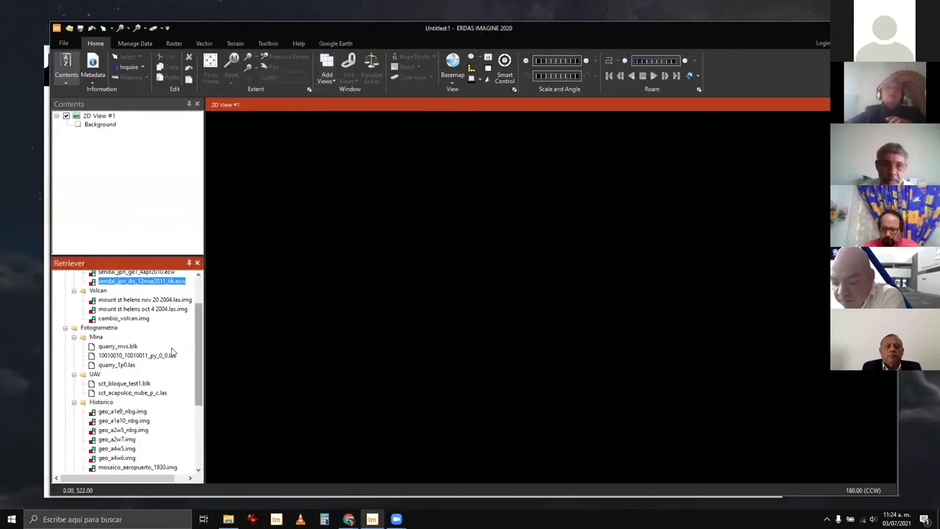
scroll(137, 336, down, 4)
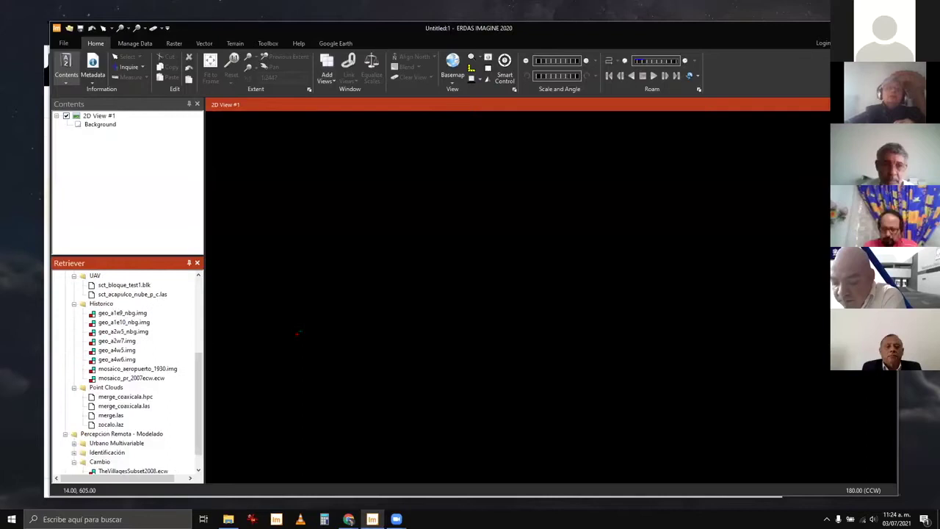
drag(348, 332, 342, 336)
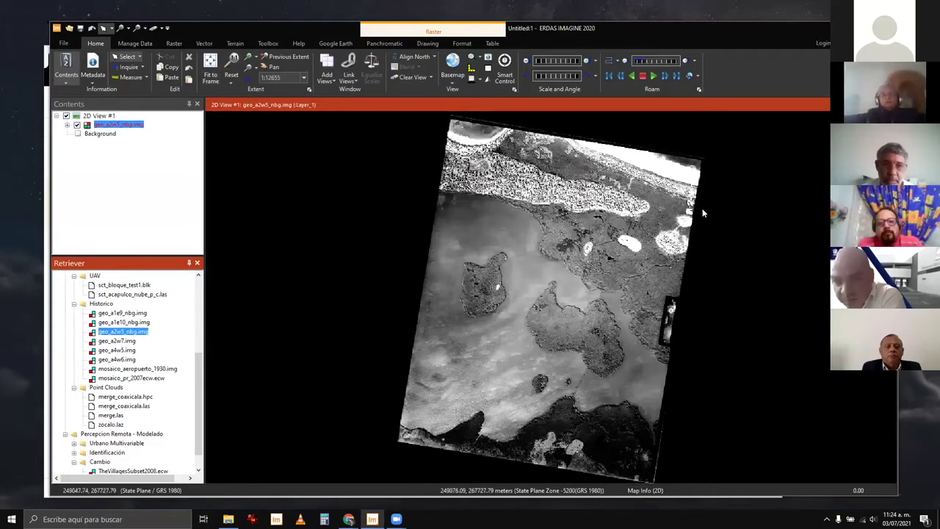
scroll(618, 261, up, 3)
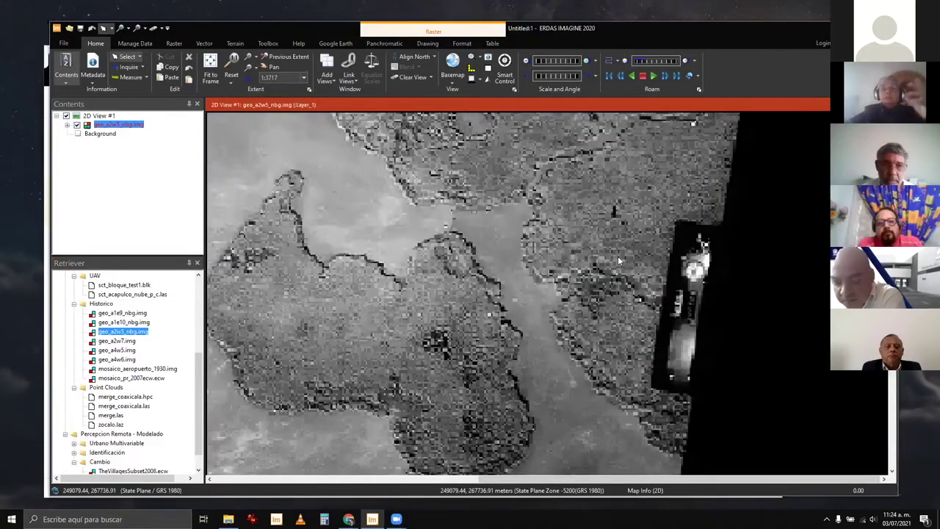
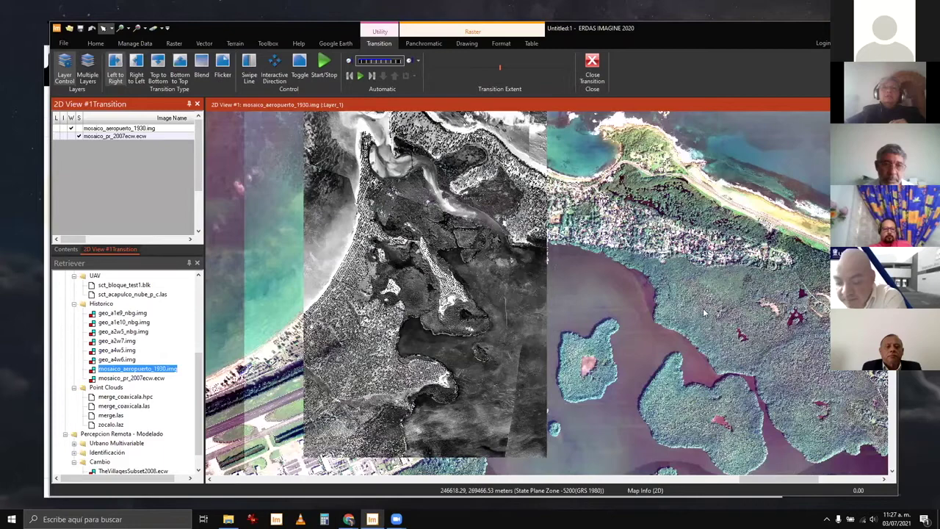
drag(704, 312, 730, 315)
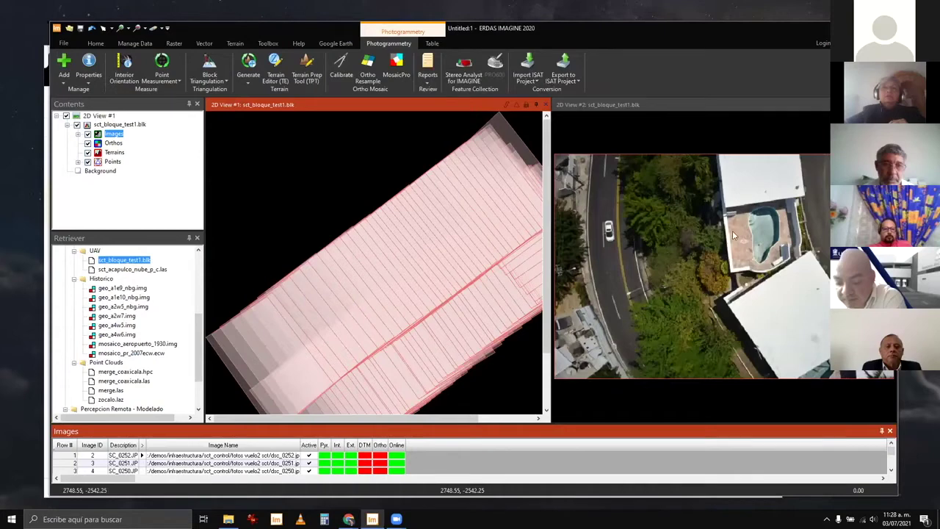
Review the camera focal length and interior orientation pixel size of dsc_0252.jpg in sct_bloque_test1.blk
scroll(621, 239, up, 3)
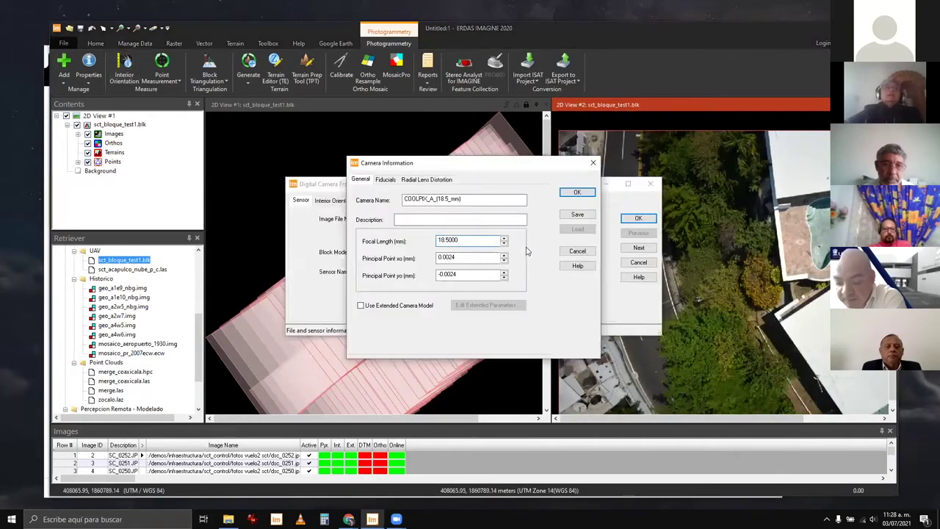
key(ctrl+a)
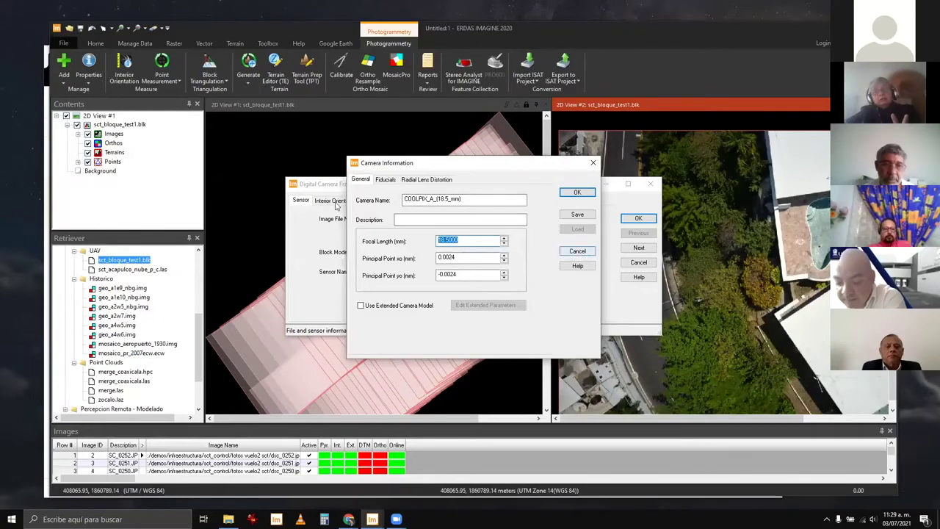
click(578, 251)
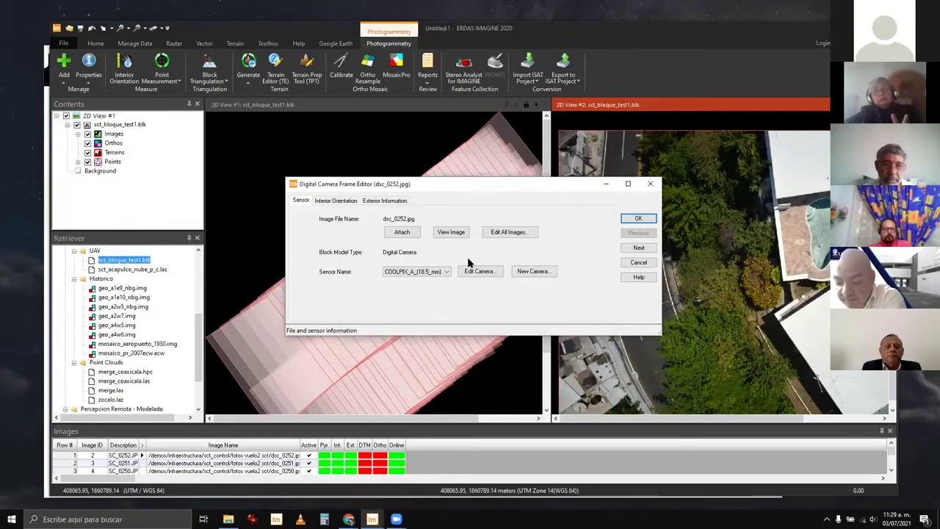
key(ctrl+Tab)
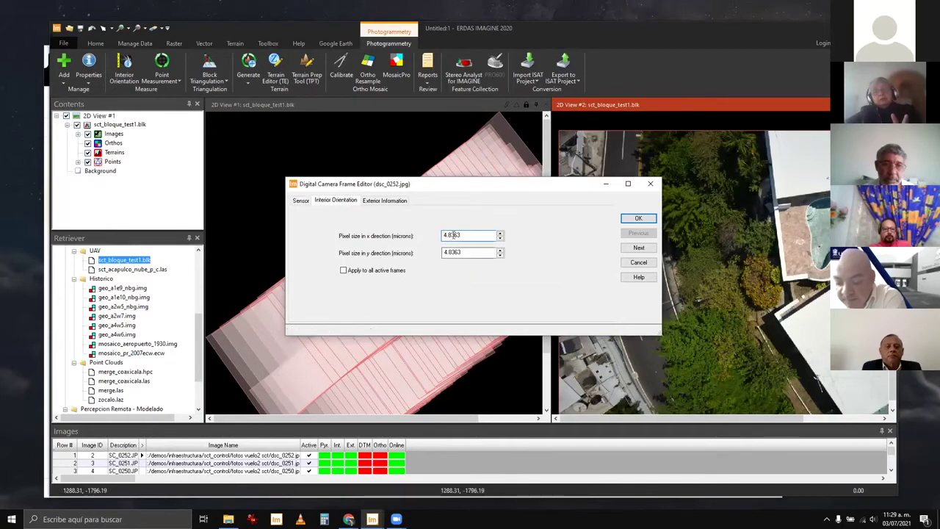
double_click(454, 235)
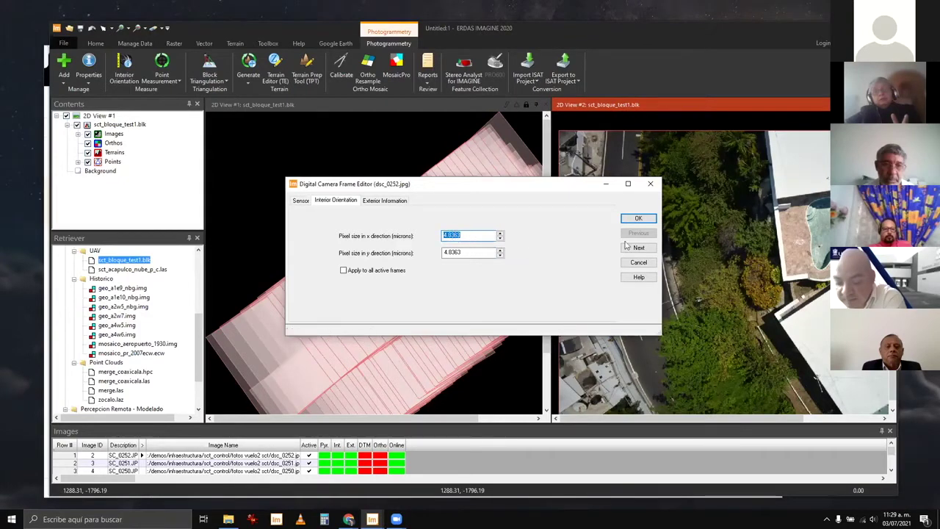
key(Return)
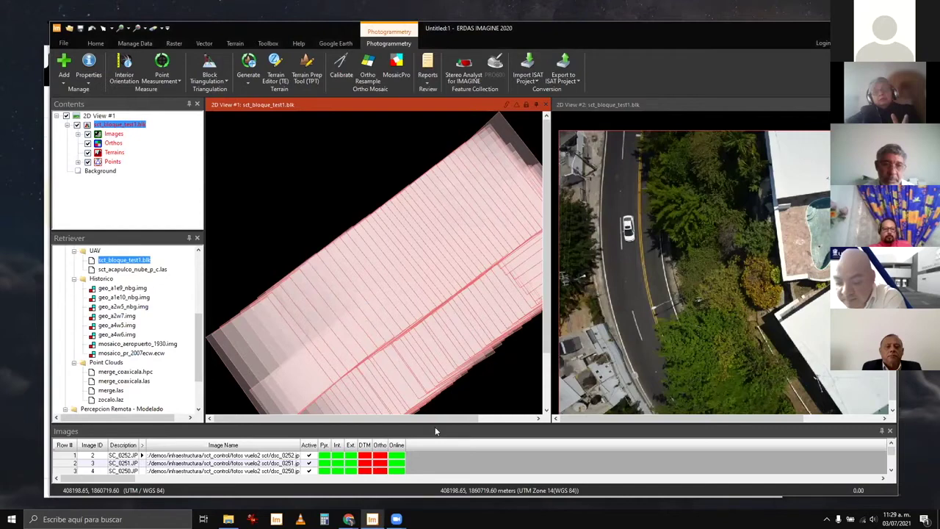
Examine the overlapping drone image footprints, select the one for SC_0252, and close sct_bloque_test1.blk, saving its changes
scroll(386, 237, down, 2)
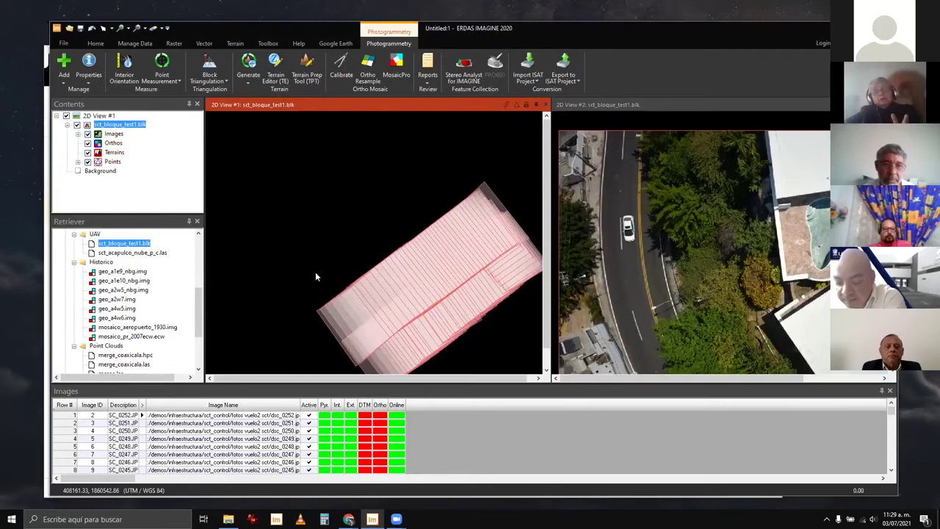
scroll(311, 279, up, 1)
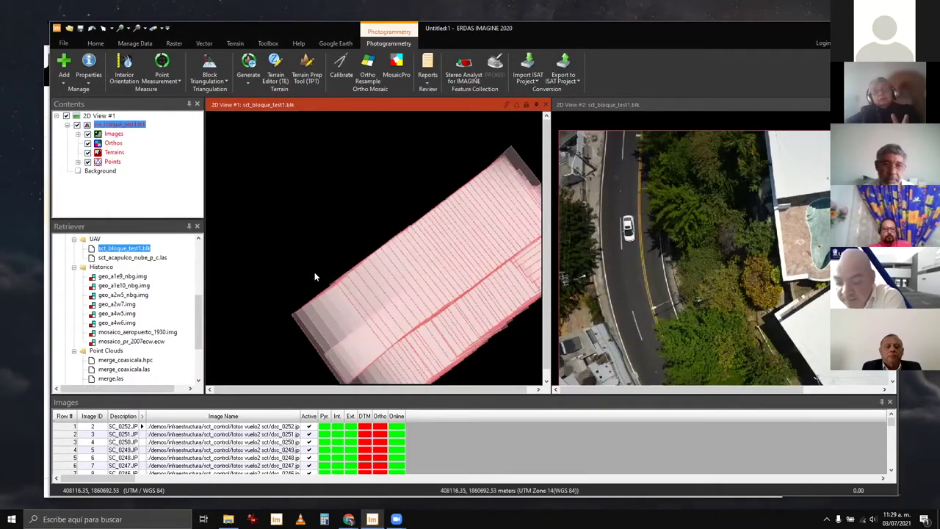
scroll(315, 277, up, 1)
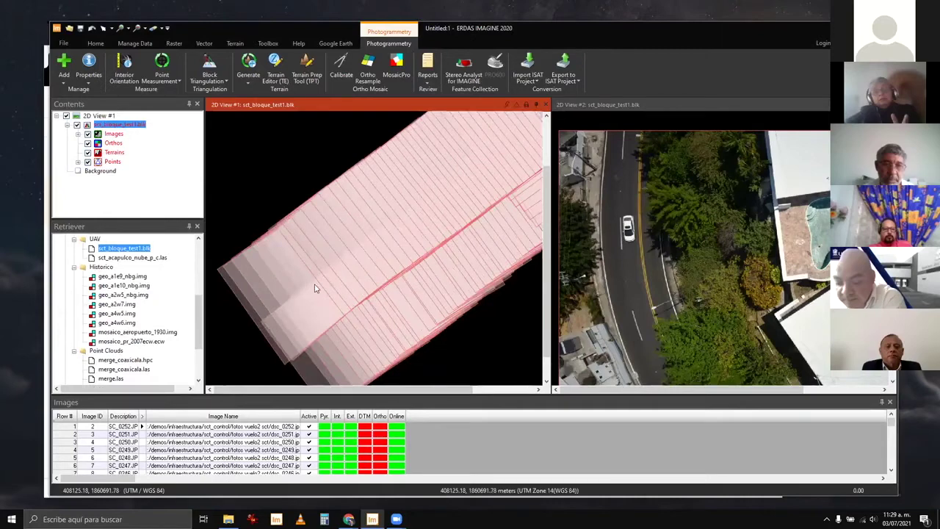
click(320, 282)
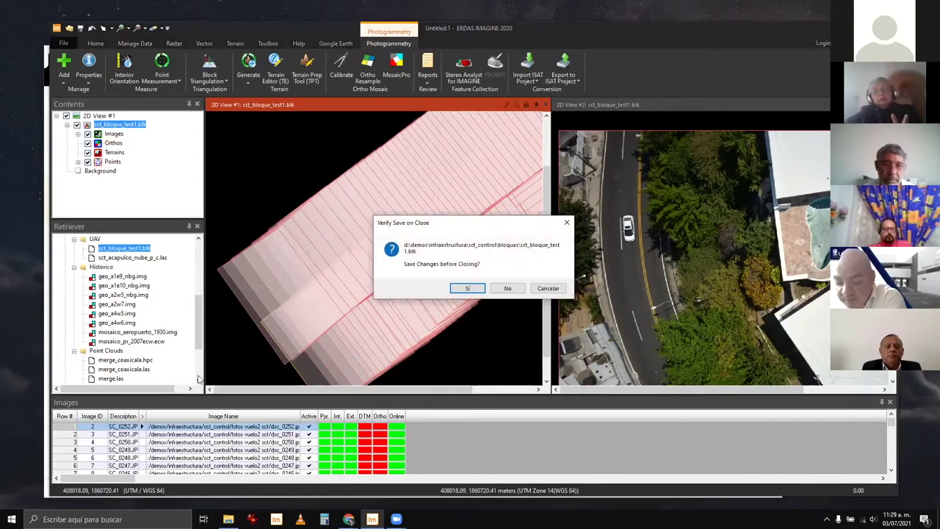
key(Return)
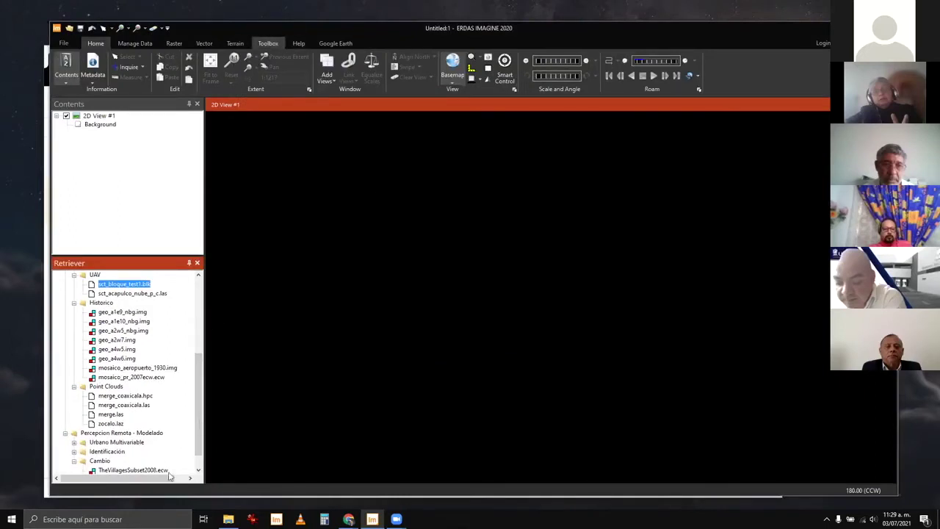
Set up two views and load 2010a_info_stack_subset.img and 2012a_info_stack_subset.img from the Urbano Multivariable folder, one in each
scroll(76, 427, down, 1)
click(74, 422)
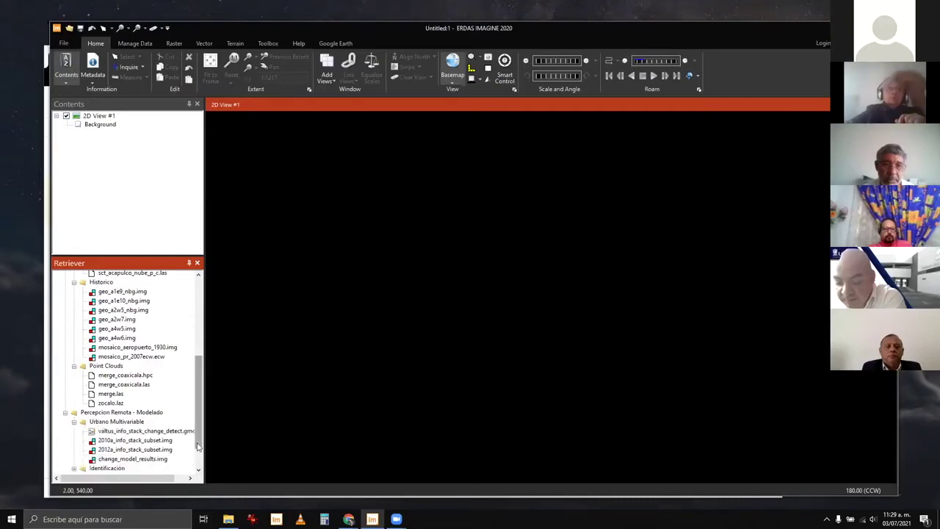
scroll(202, 444, down, 2)
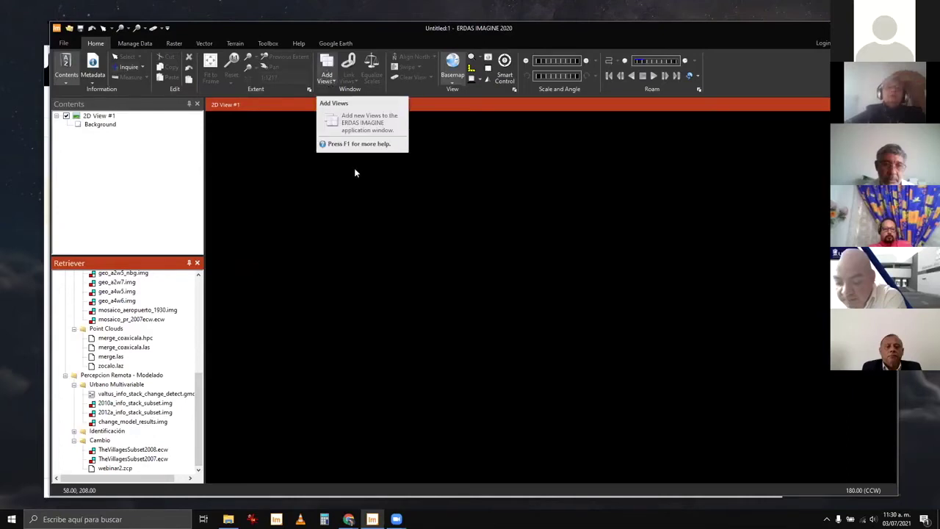
click(326, 78)
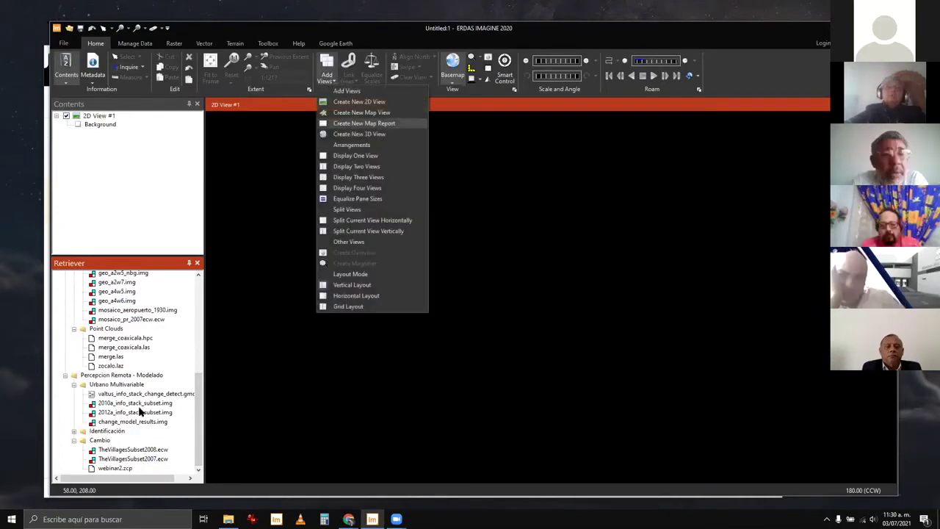
key(Down)
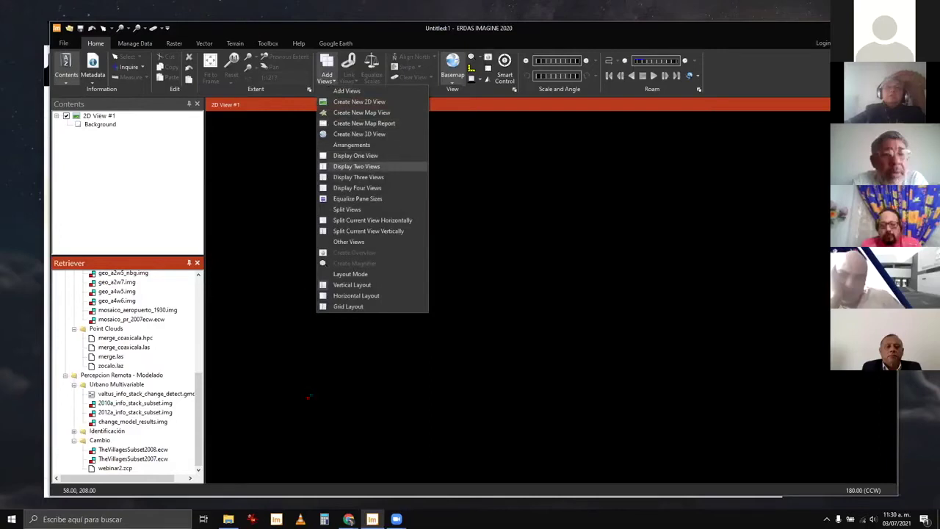
key(Return)
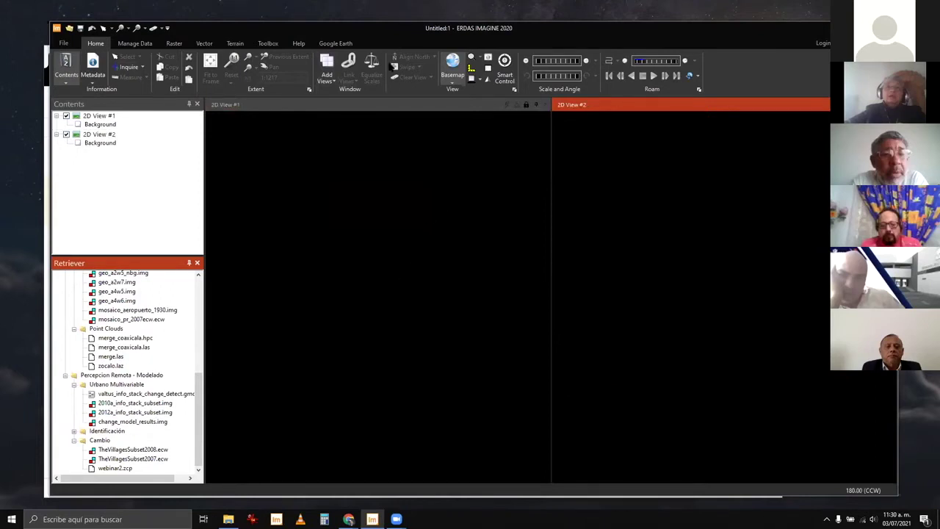
drag(136, 403, 392, 123)
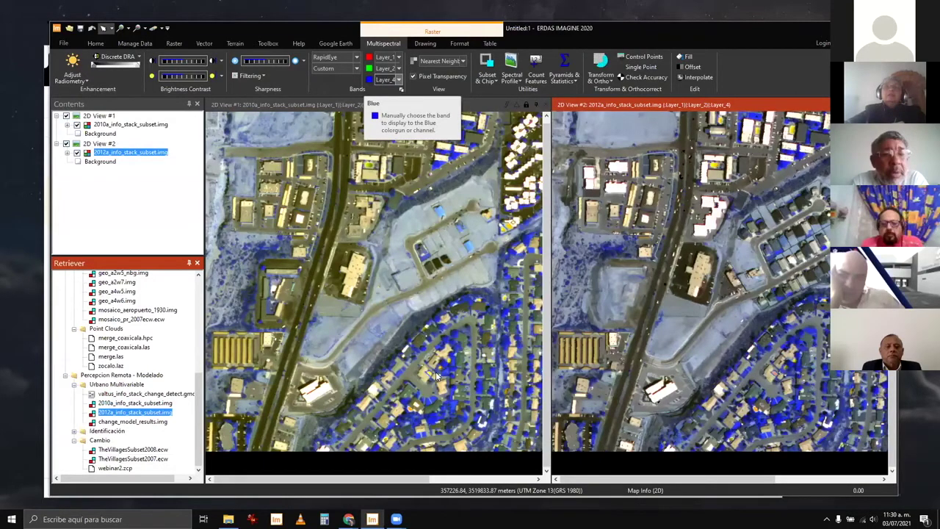
Show Layer_3 in the blue channel of the 2010 image and compare the housing development in both synchronized views
click(364, 334)
click(398, 80)
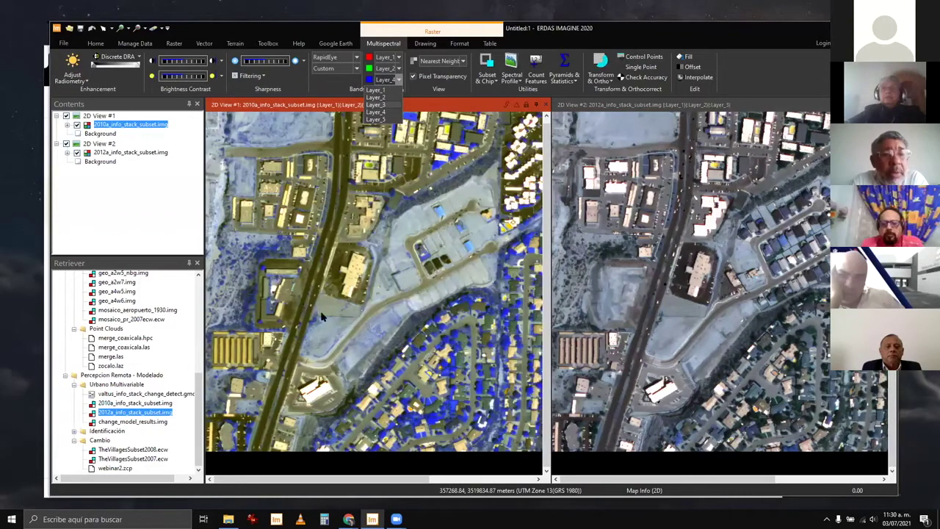
scroll(353, 334, down, 2)
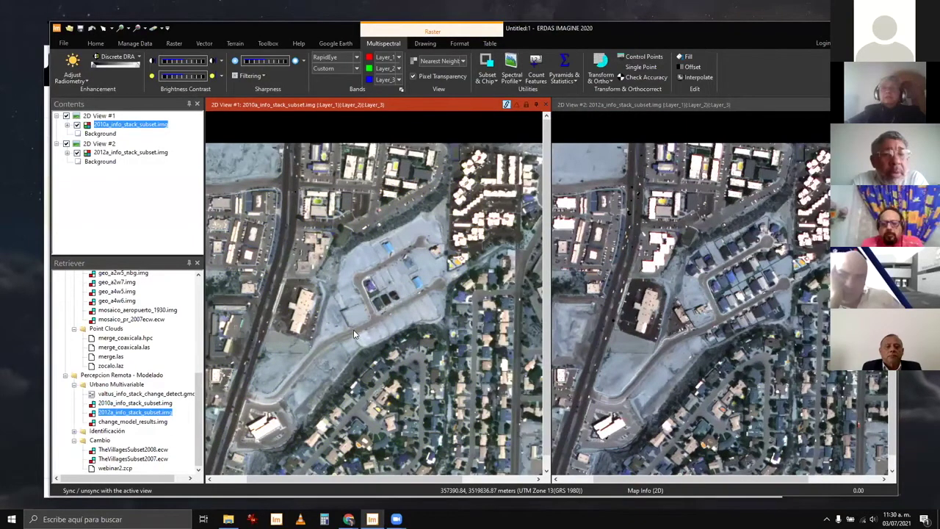
scroll(353, 335, up, 2)
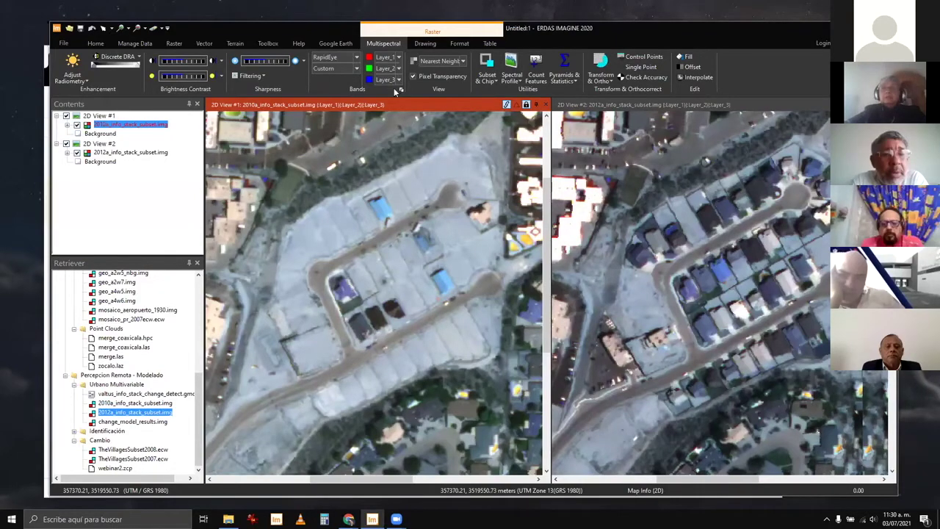
Show Layer_5 in the remaining blue channel of the 2012 image to compare both dates in that layer
scroll(424, 296, down, 2)
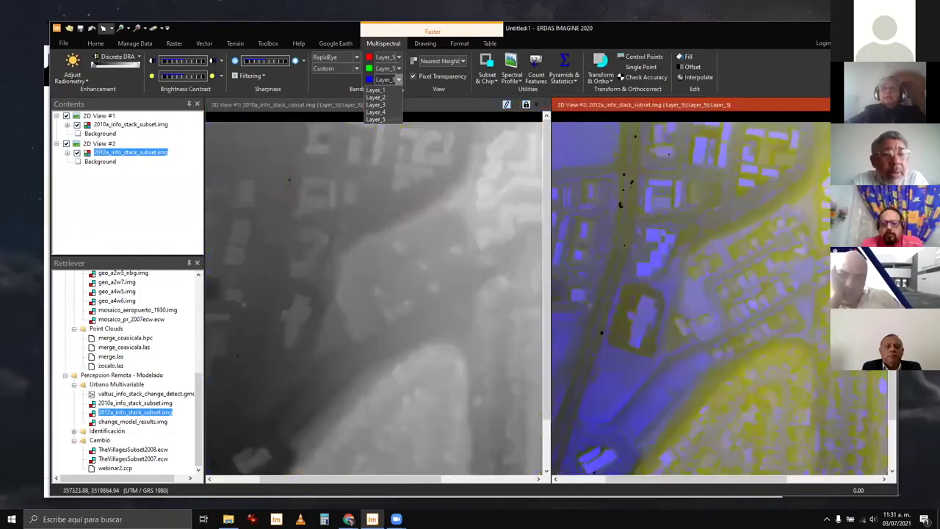
click(376, 119)
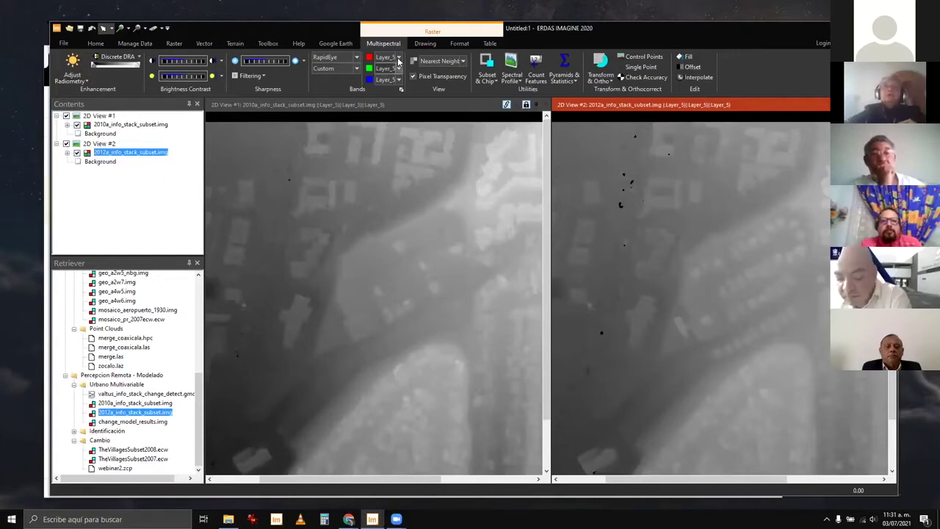
Clear both views and reload 2010a_info_stack_subset.img and 2012a_info_stack_subset.img with their default band combination
click(152, 28)
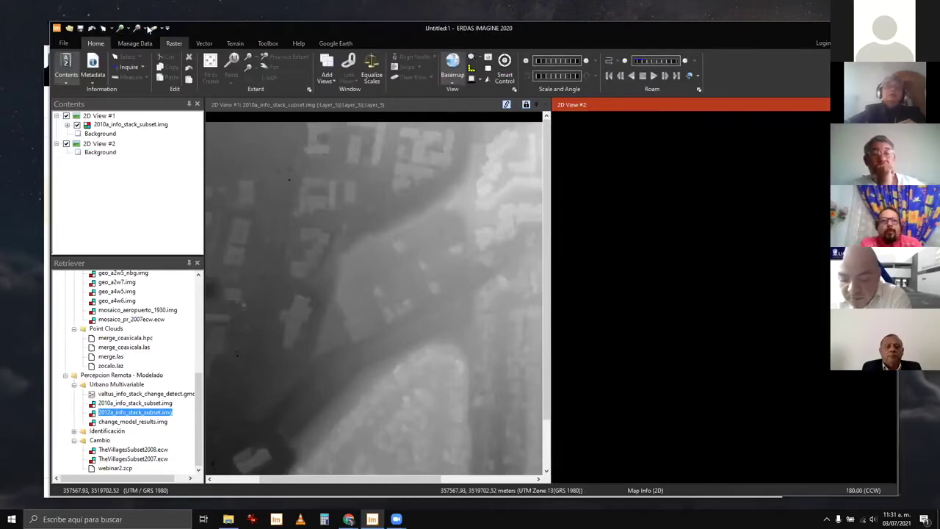
click(131, 124)
key(Delete)
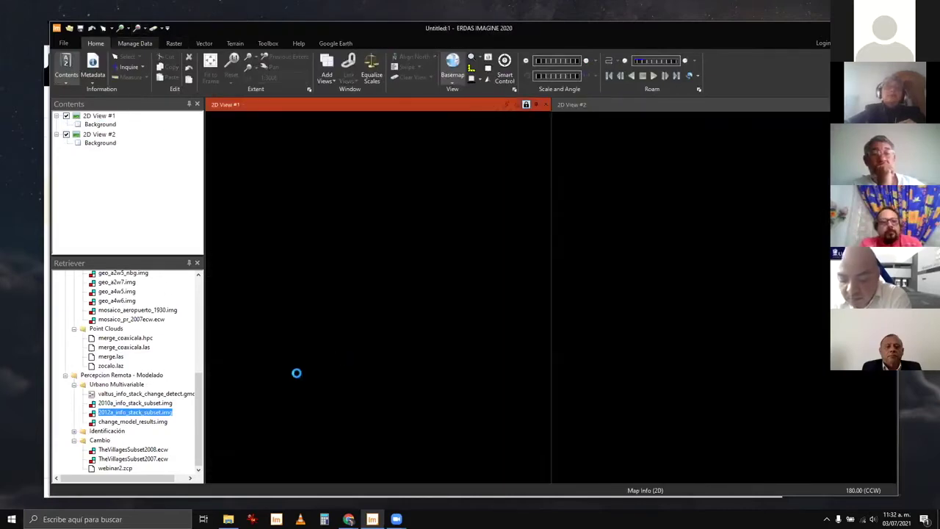
click(135, 404)
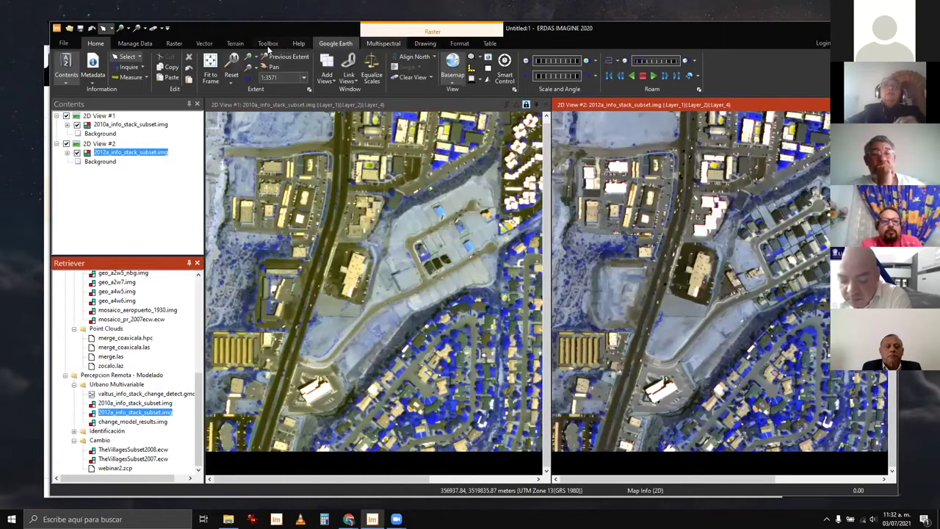
Open the valtus_info_stack_change_detect spatial model beside the two images and examine its input parameters
click(269, 43)
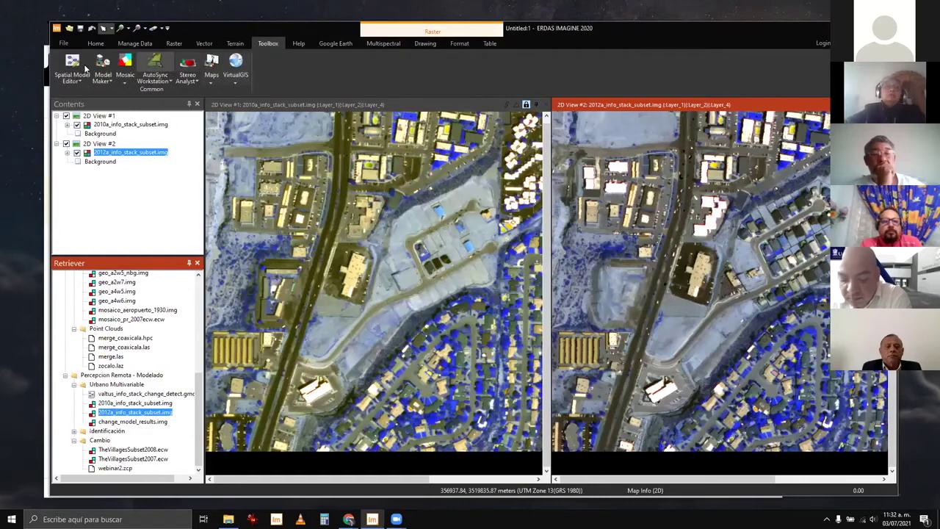
double_click(176, 395)
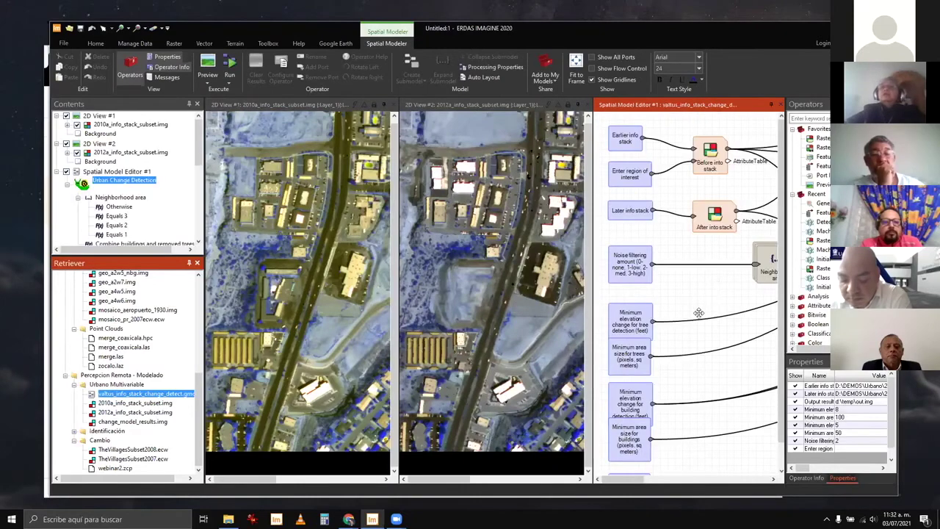
scroll(680, 246, down, 1)
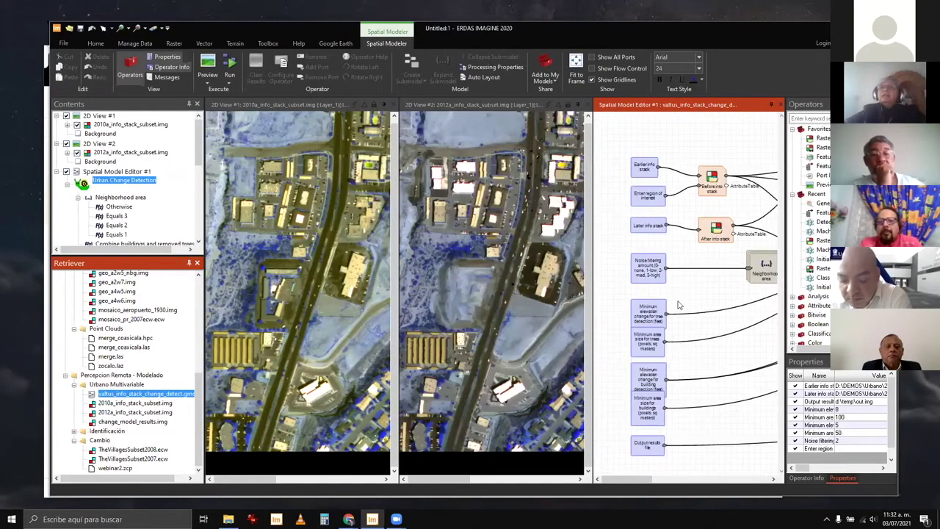
scroll(685, 300, up, 1)
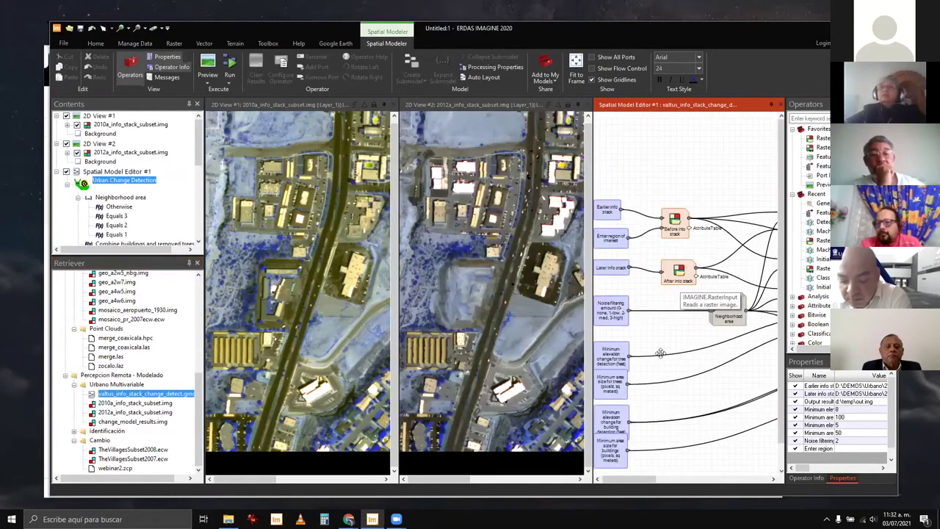
Examine the urban change detection model's submodels, from surface difference and vegetation through removed trees and buildings to the combining function
scroll(727, 323, up, 1)
drag(729, 323, 693, 329)
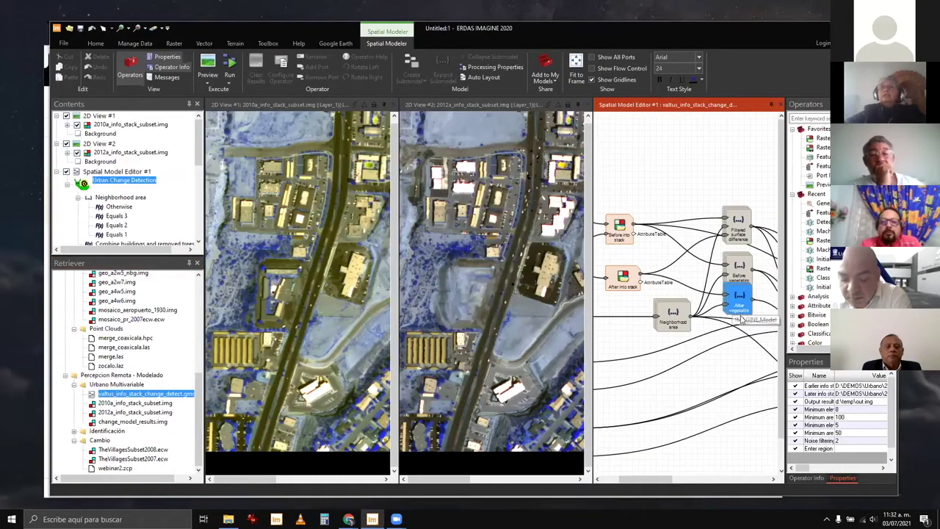
click(741, 318)
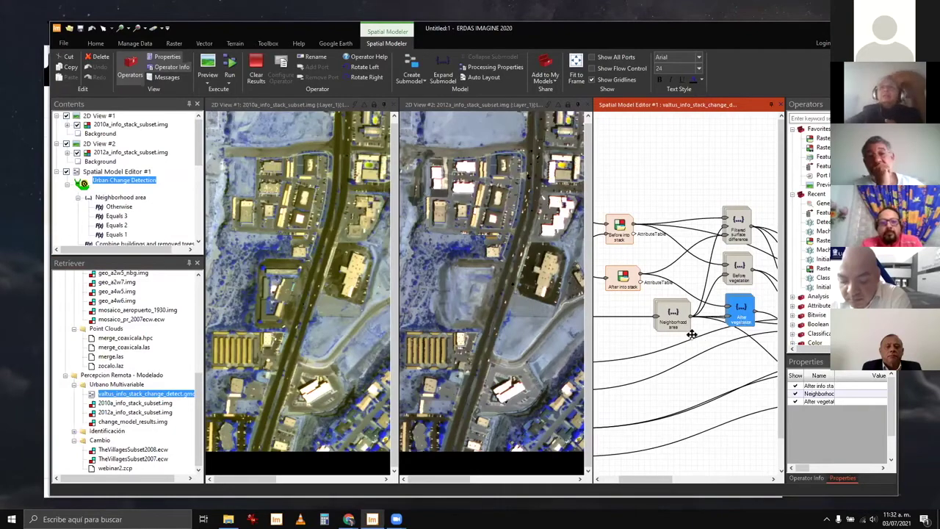
scroll(702, 340, down, 2)
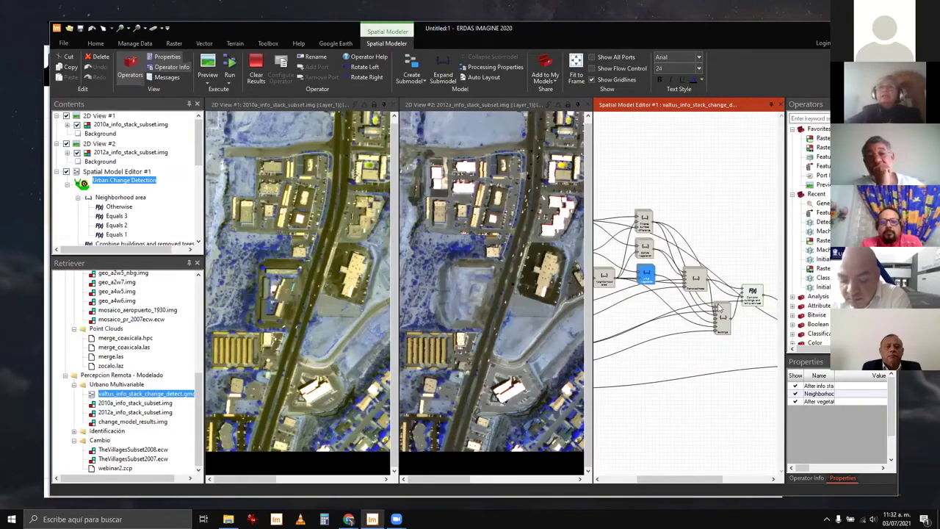
scroll(700, 268, up, 2)
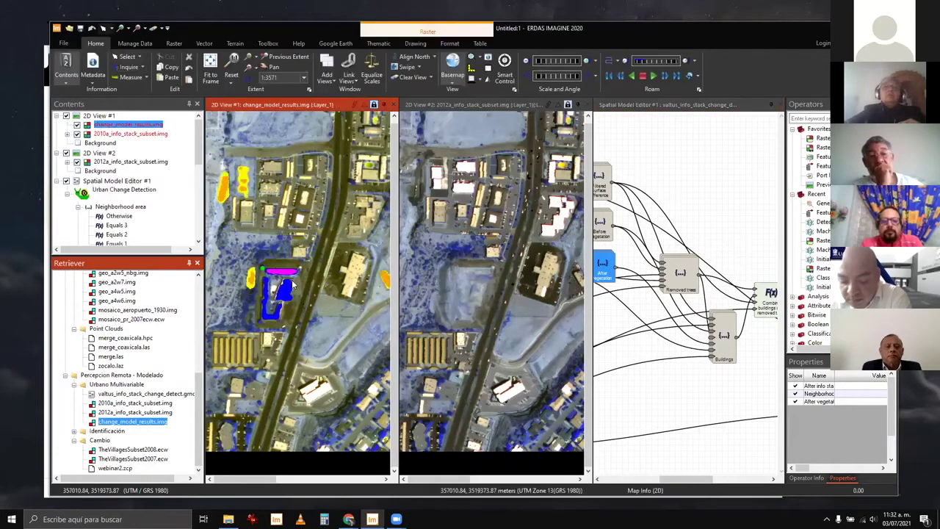
Overlay change_model_results.img on the 2010 image, inspect the detected changes across the whole extent, and close the spatial model editor
scroll(352, 309, down, 1)
scroll(529, 285, down, 2)
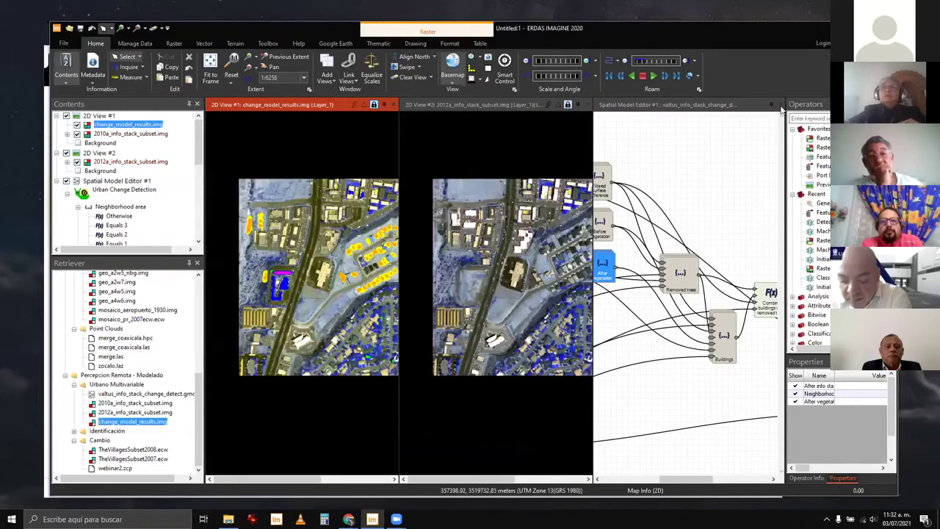
click(667, 104)
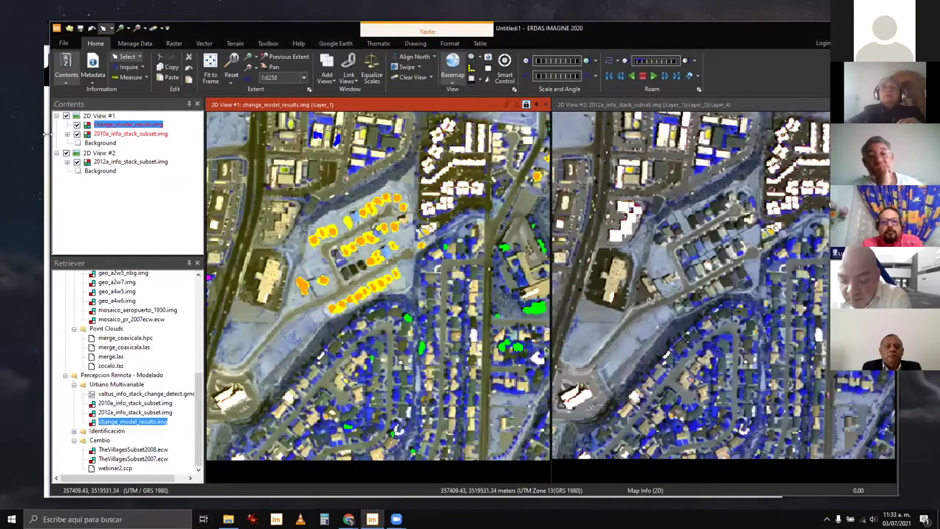
Toggle the visibility of 2010a_info_stack_subset.img under the change results and leave it hidden to isolate the detected changes
click(77, 134)
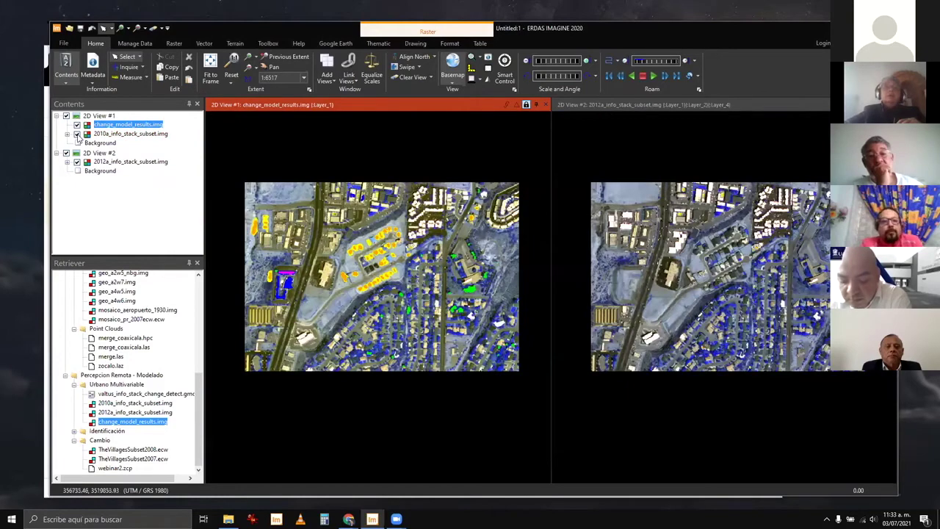
click(77, 134)
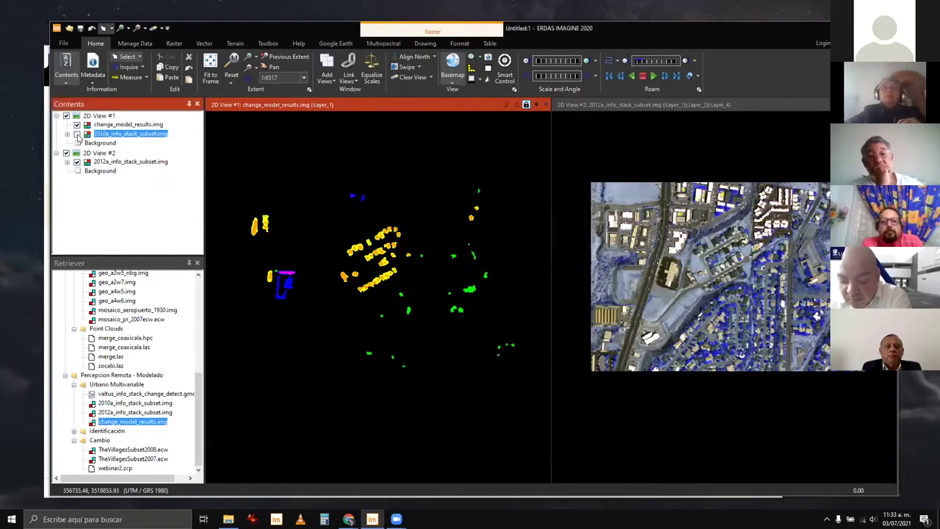
click(77, 135)
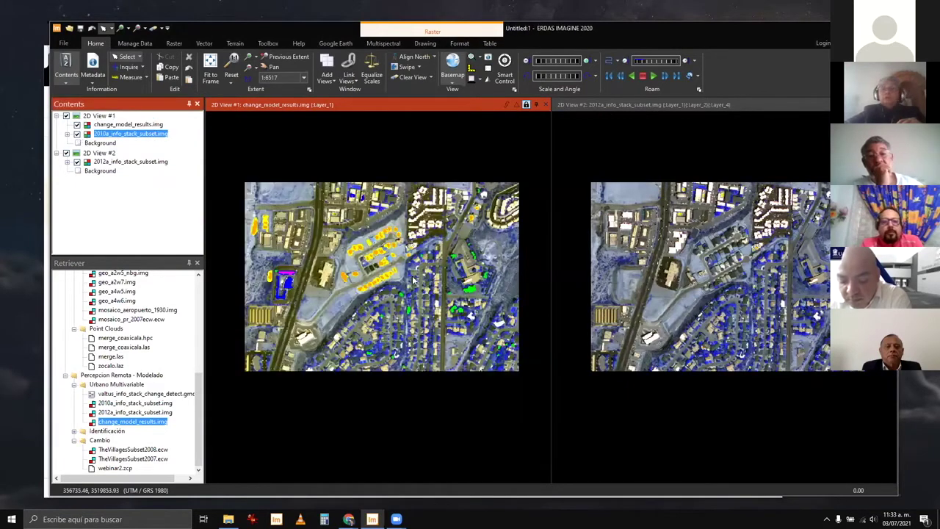
key(space)
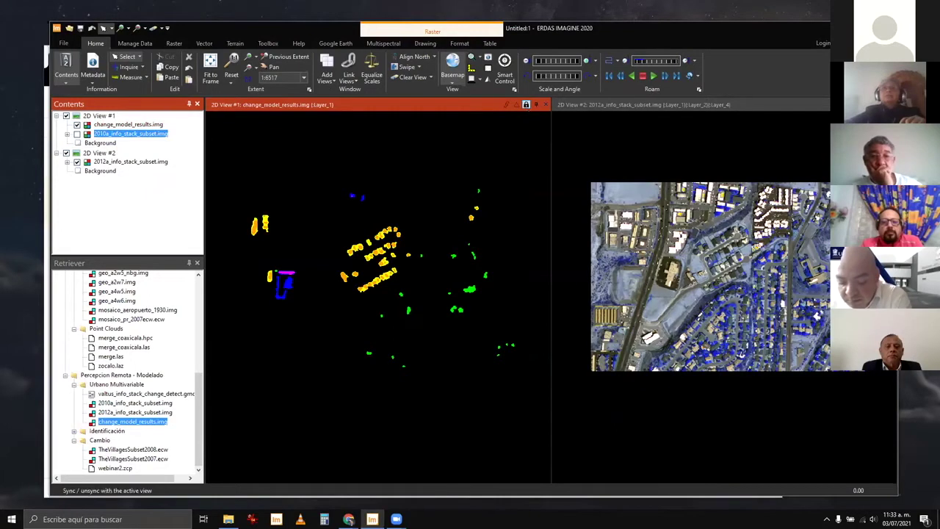
Unsynchronize the two views and clear the loaded images, leaving a single empty 2D view
click(506, 105)
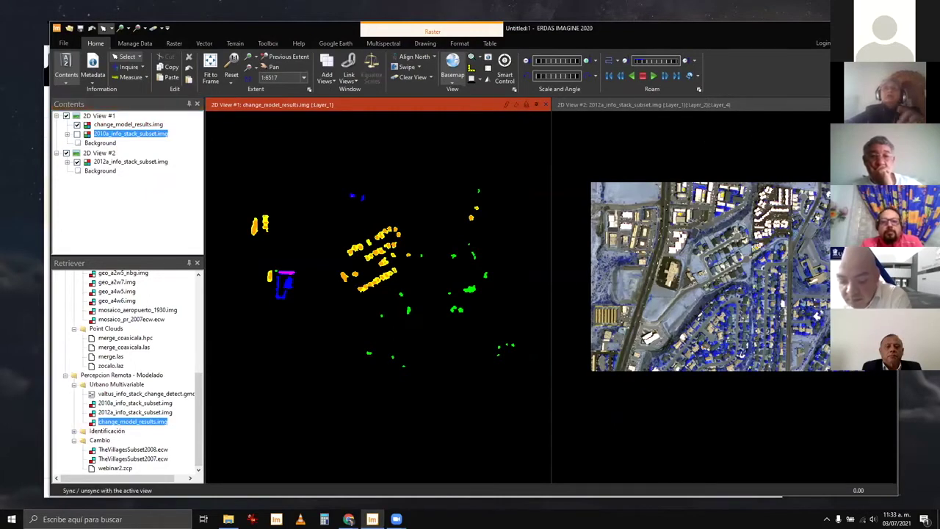
click(155, 28)
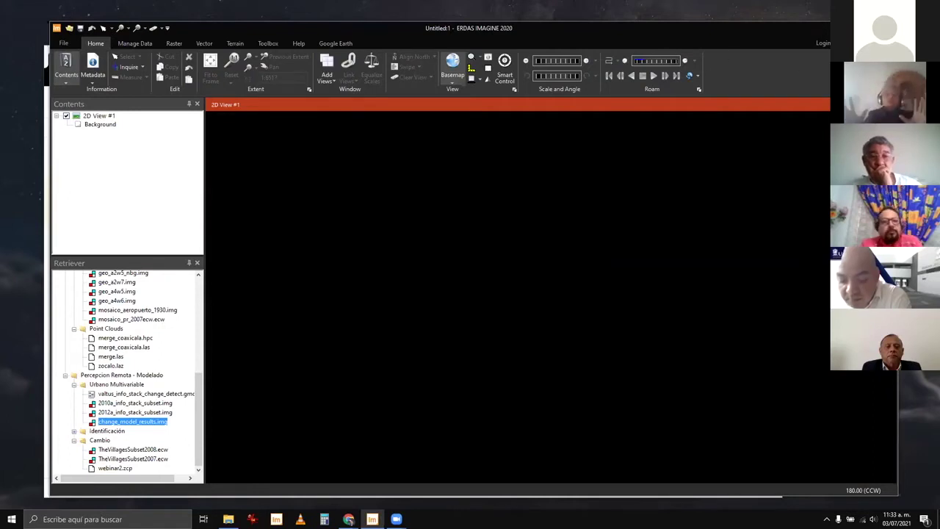
Switch to the Google Slides webinar deck, show slide 32 on geospatial intelligence for the financial sector in presentation mode, and exit full screen
key(alt+Tab)
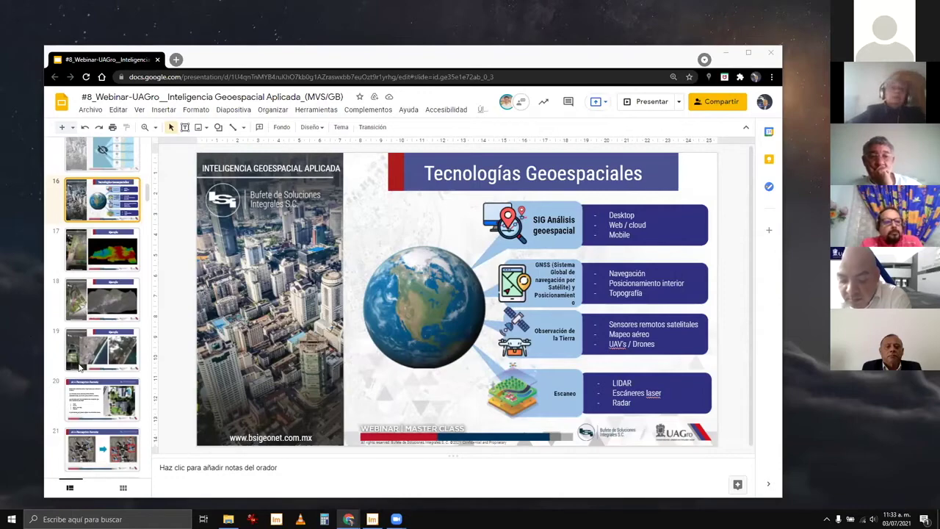
scroll(81, 367, down, 7)
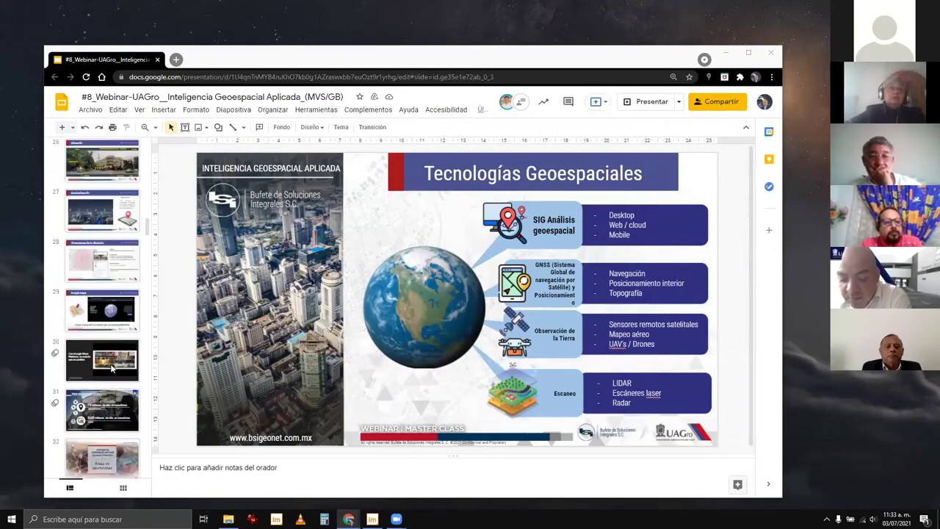
scroll(112, 369, down, 2)
click(556, 66)
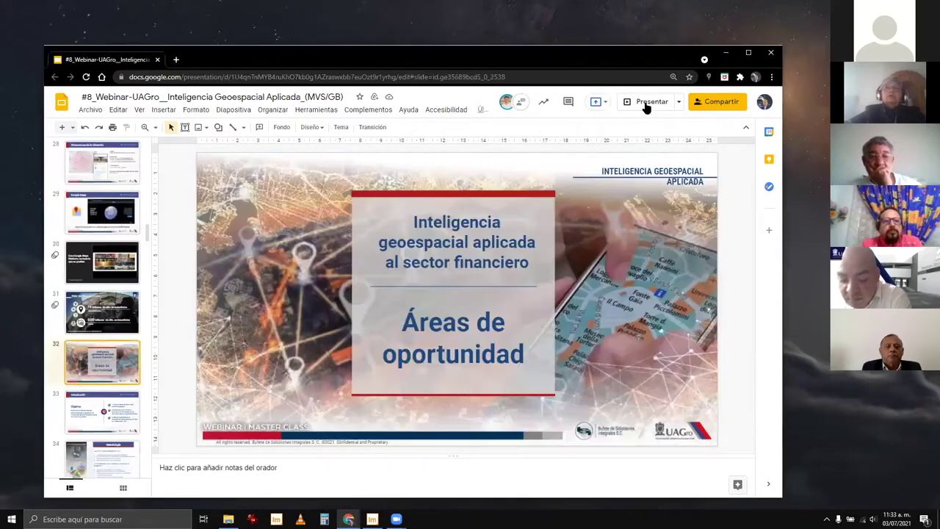
click(646, 107)
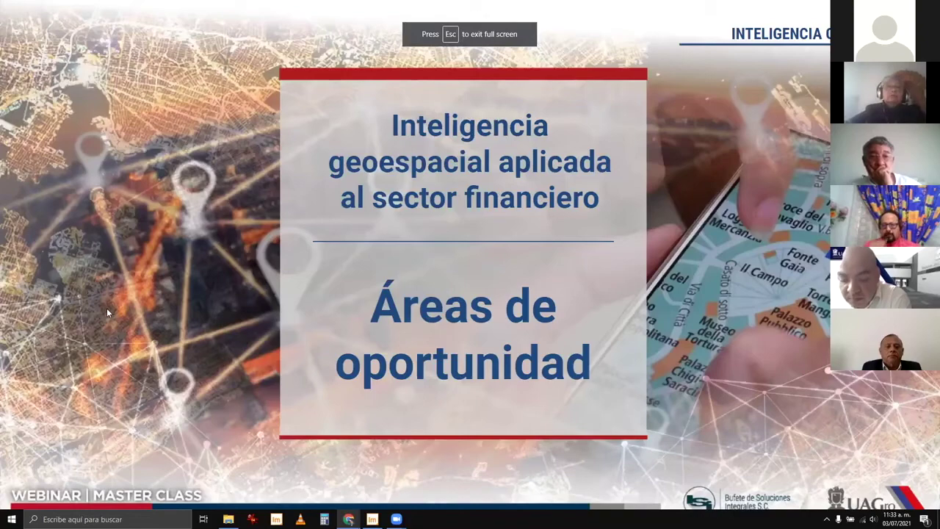
key(Escape)
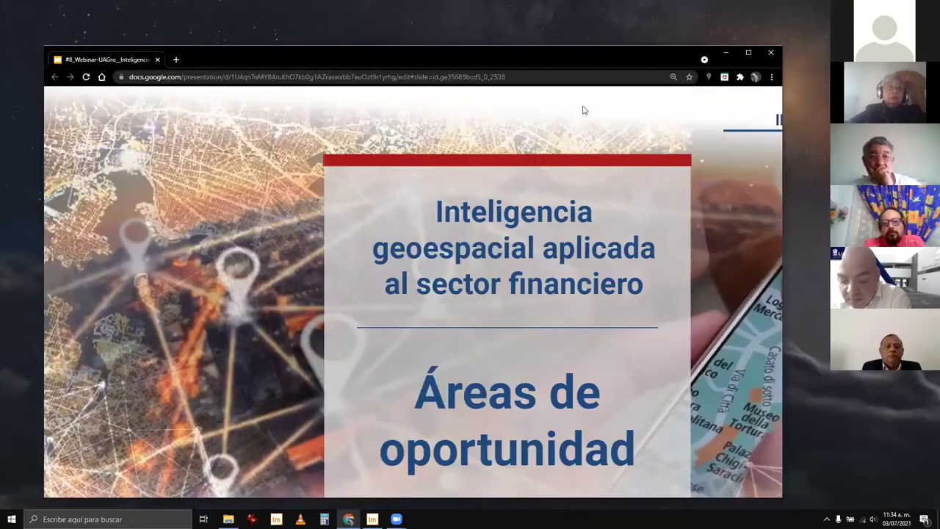